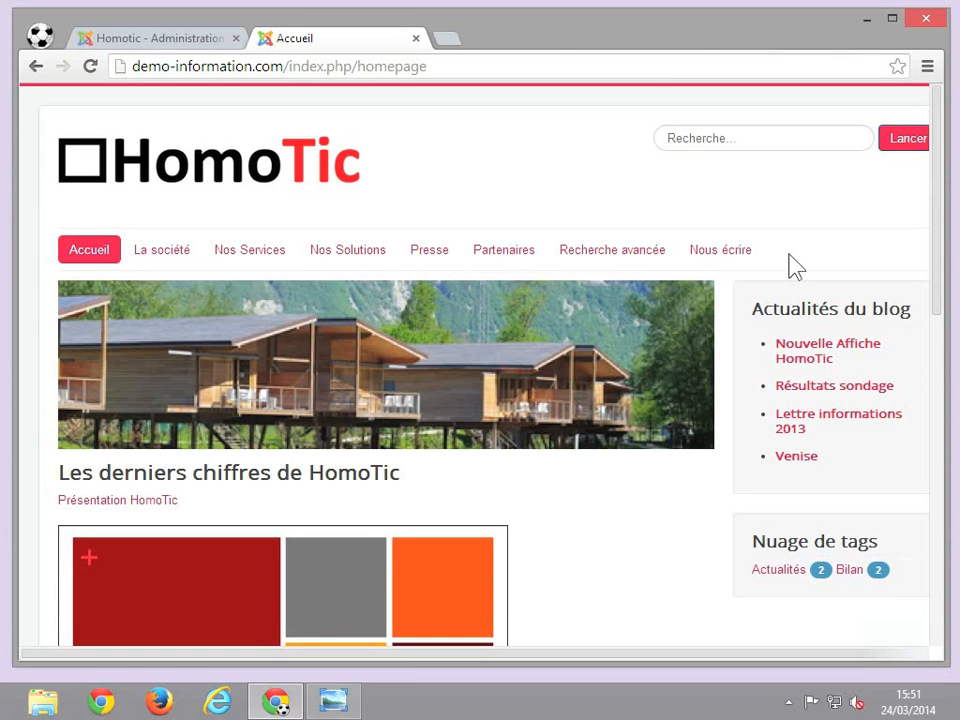
Switch to the Joomla administration and create a new link in Menu Haut titled "Employés".
{"action": "left_click", "coordinate": [213, 44]}
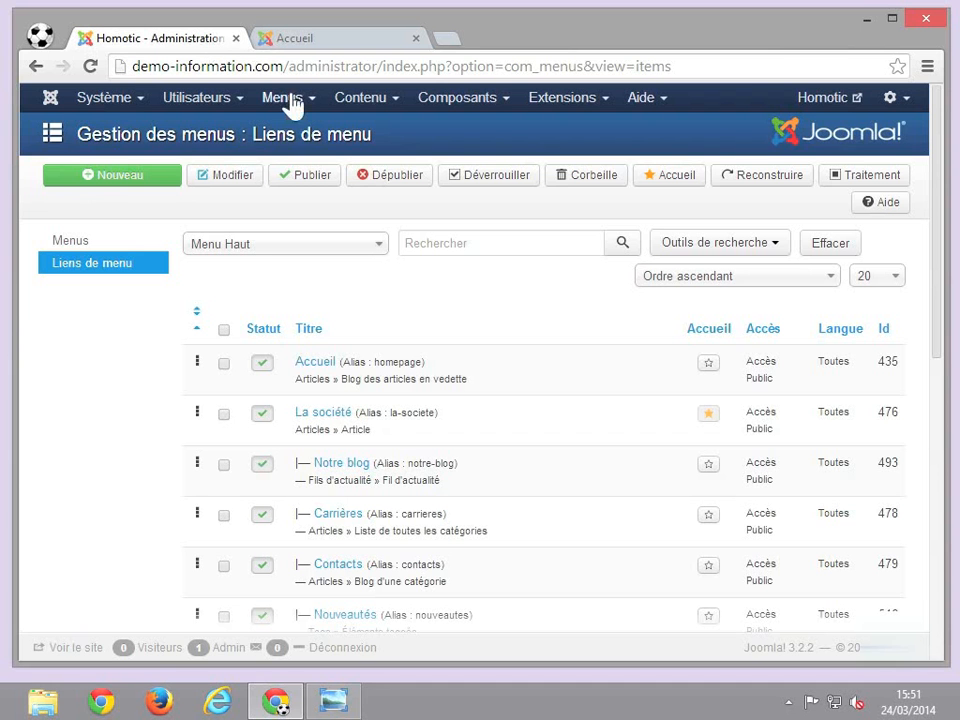
{"action": "left_click", "coordinate": [137, 180]}
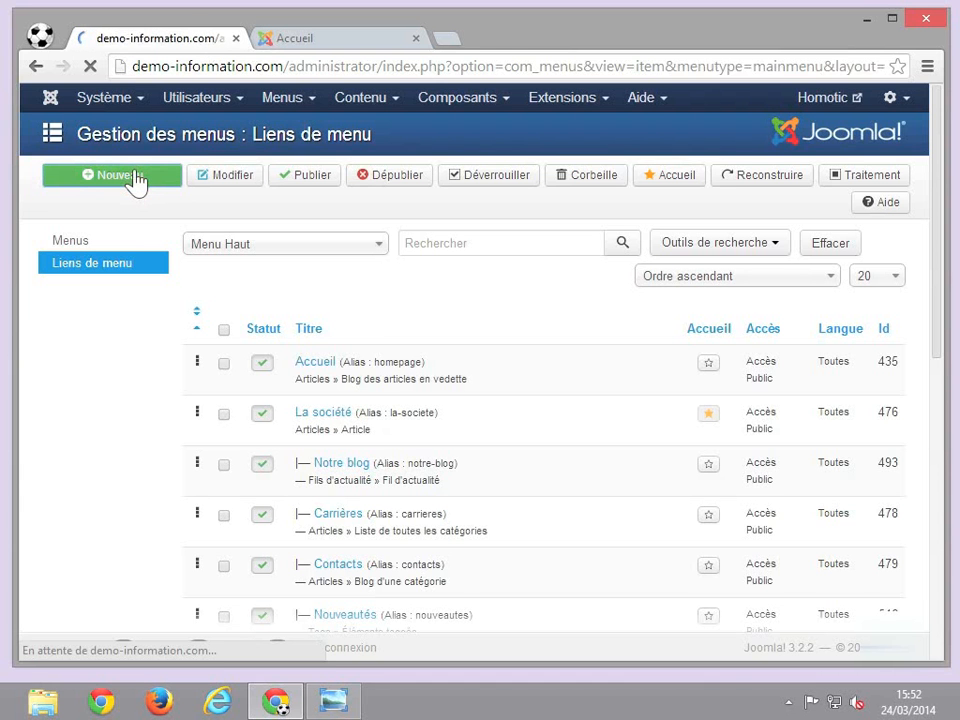
{"action": "left_click", "coordinate": [171, 224]}
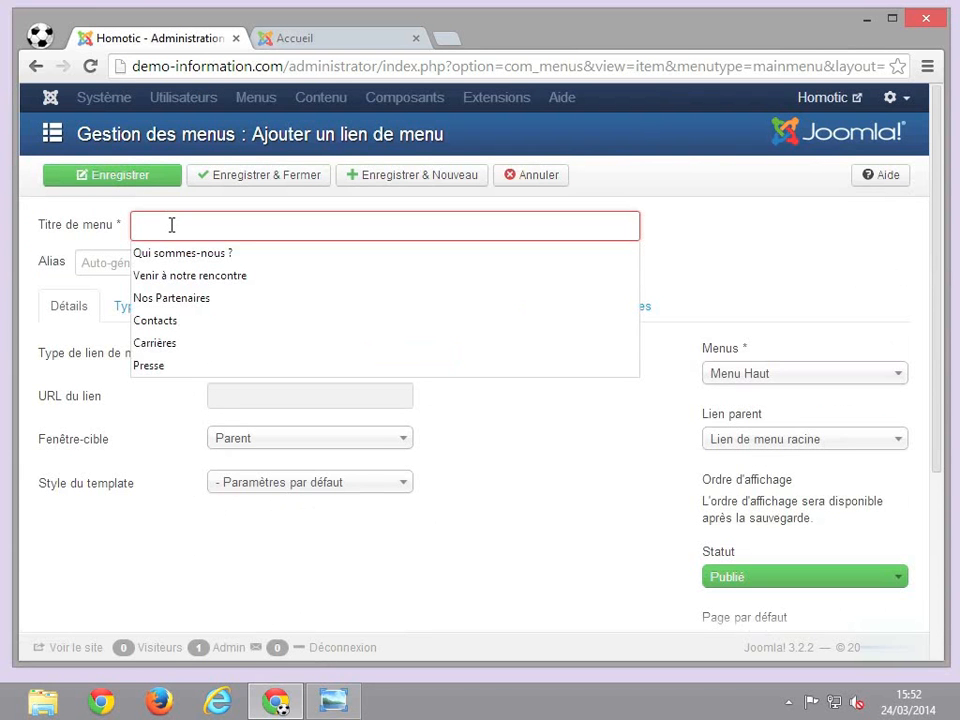
{"action": "type", "text": "Emplo"}
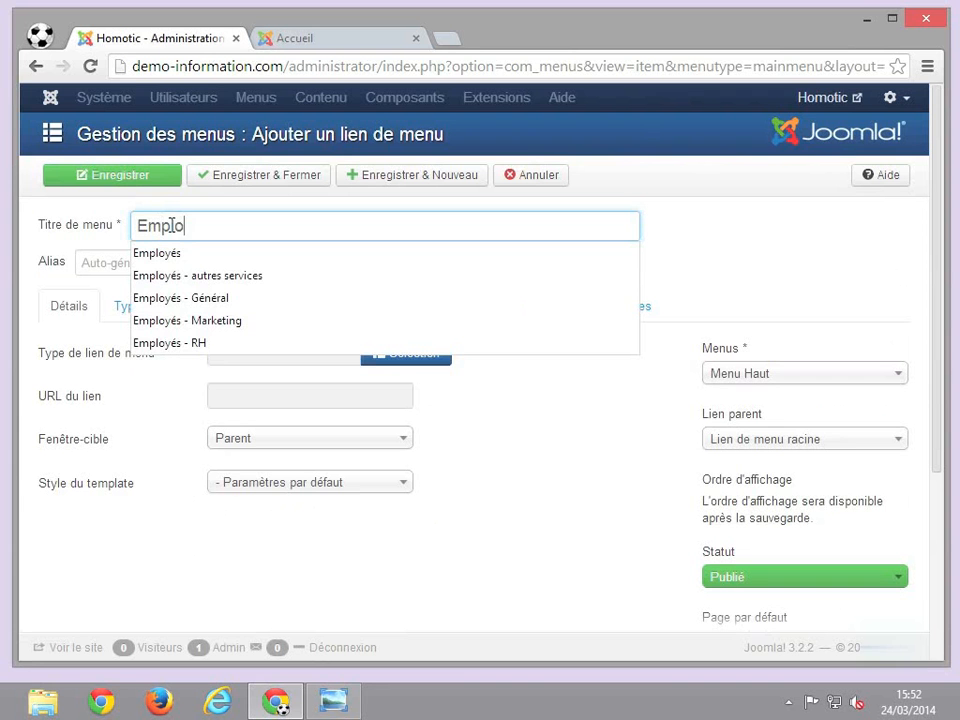
{"action": "left_click", "coordinate": [174, 254]}
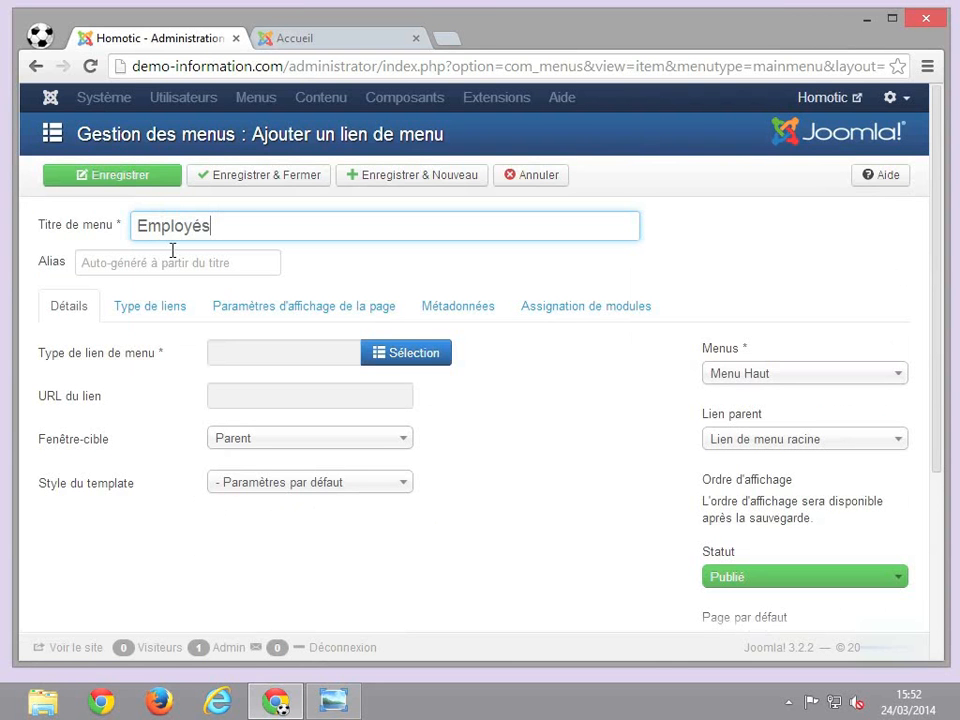
Set the menu link type to Connexion from the Utilisateurs group.
{"action": "left_click", "coordinate": [408, 358]}
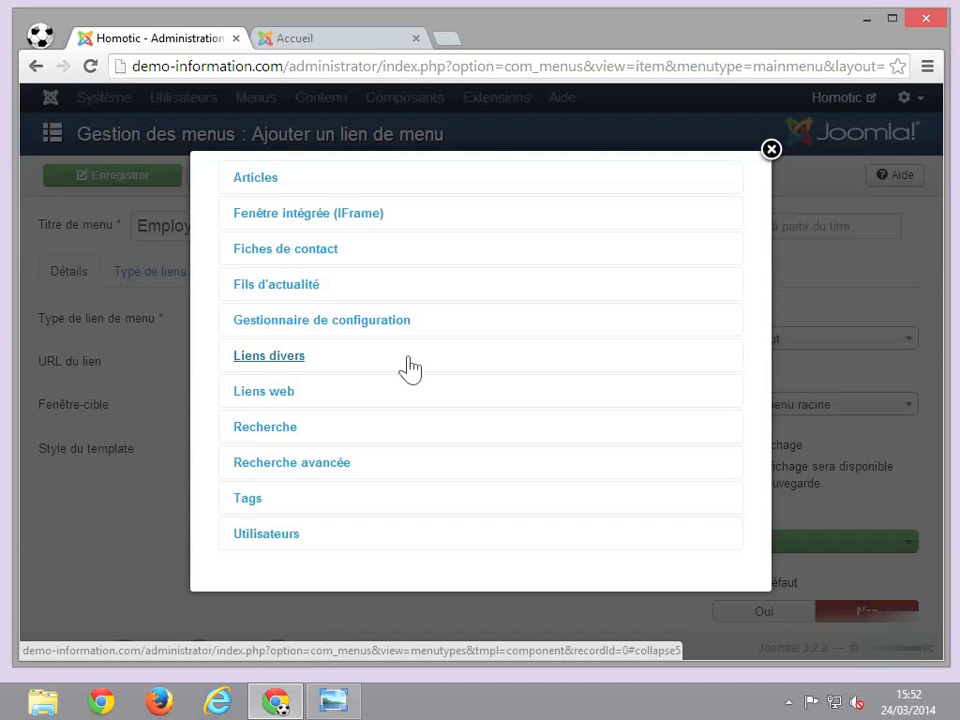
{"action": "left_click", "coordinate": [323, 537]}
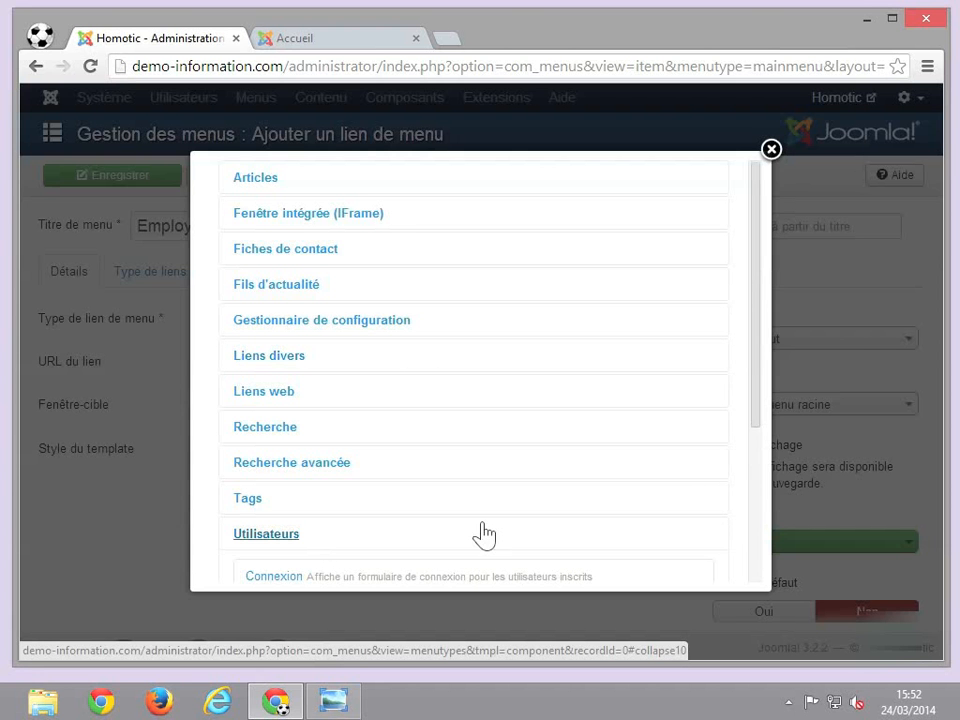
{"action": "scroll", "coordinate": [484, 535], "scroll_direction": "down", "scroll_amount": 3}
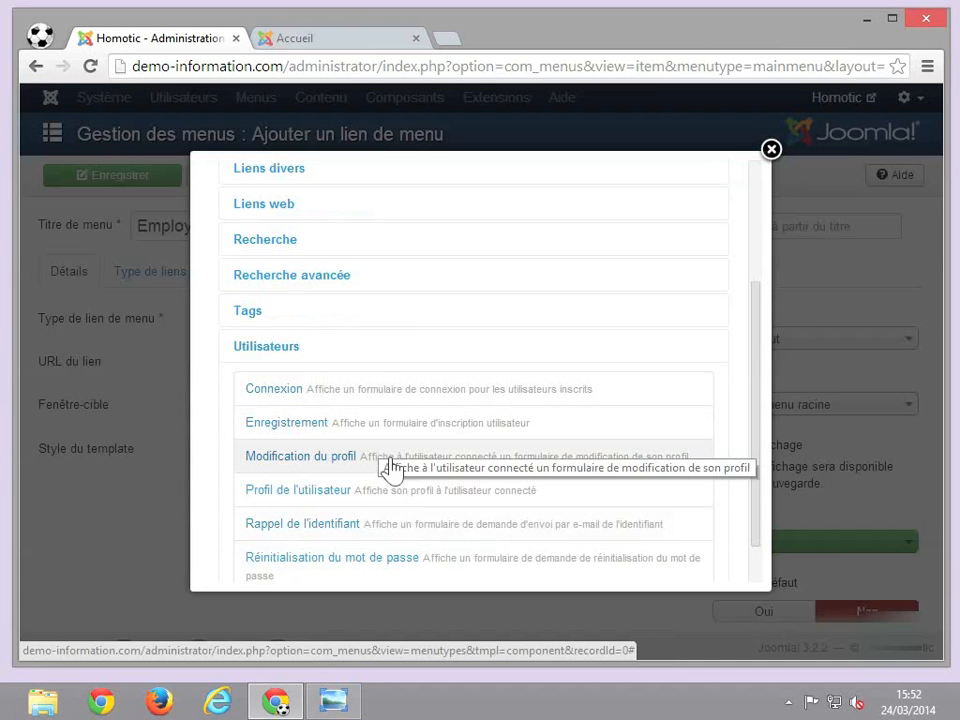
{"action": "scroll", "coordinate": [390, 495], "scroll_direction": "down", "scroll_amount": 1}
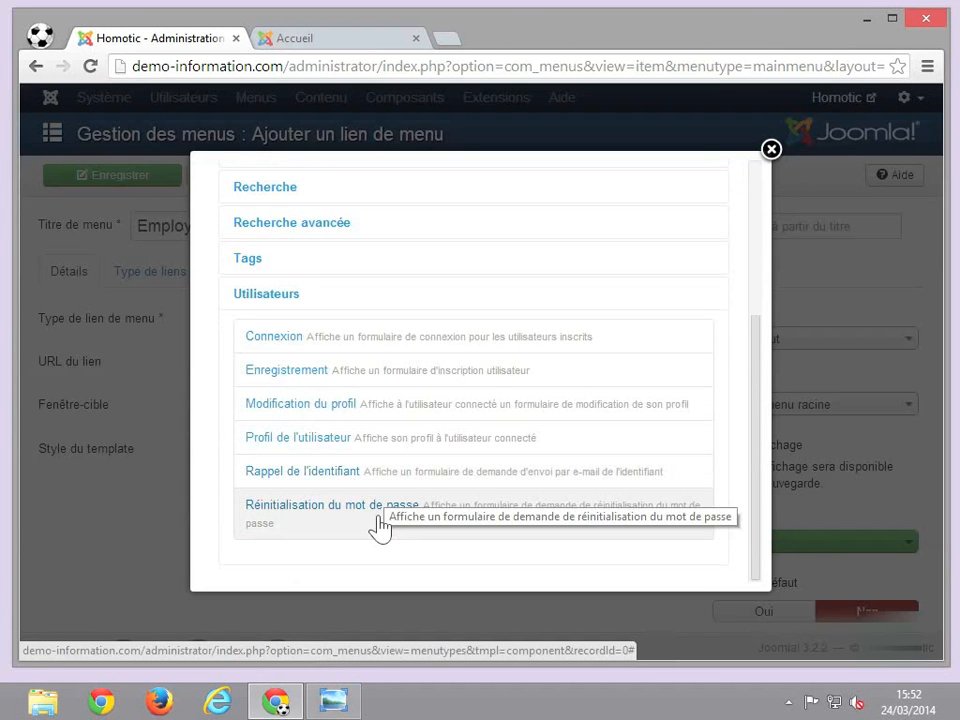
{"action": "left_click", "coordinate": [272, 338]}
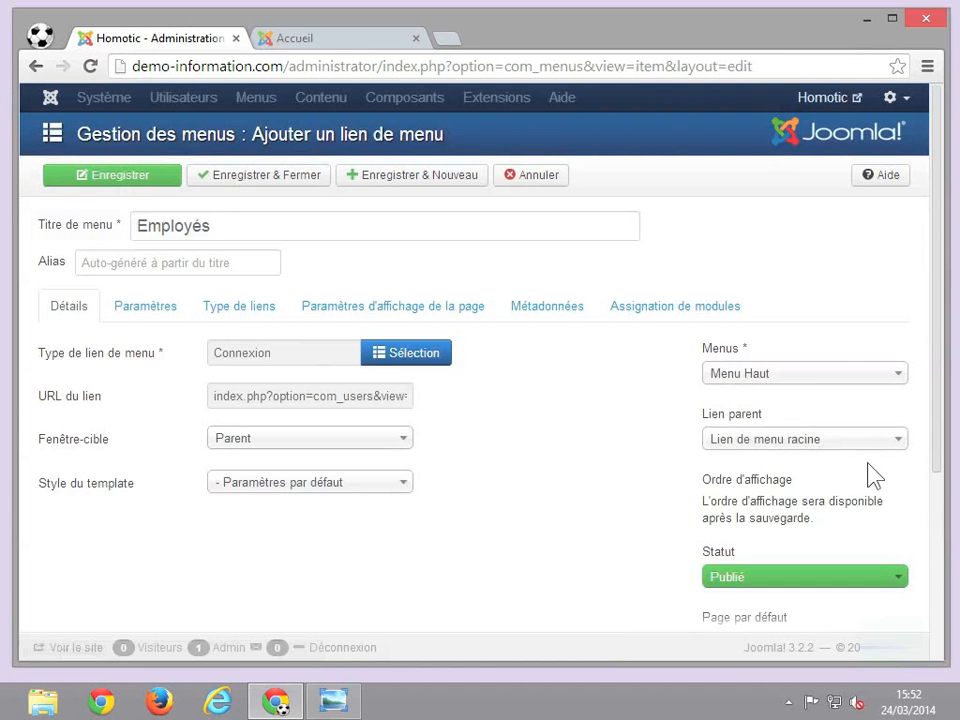
Review the remaining settings, save the Employés link, and reload the public home page to check the menu.
{"action": "scroll", "coordinate": [872, 473], "scroll_direction": "down", "scroll_amount": 2}
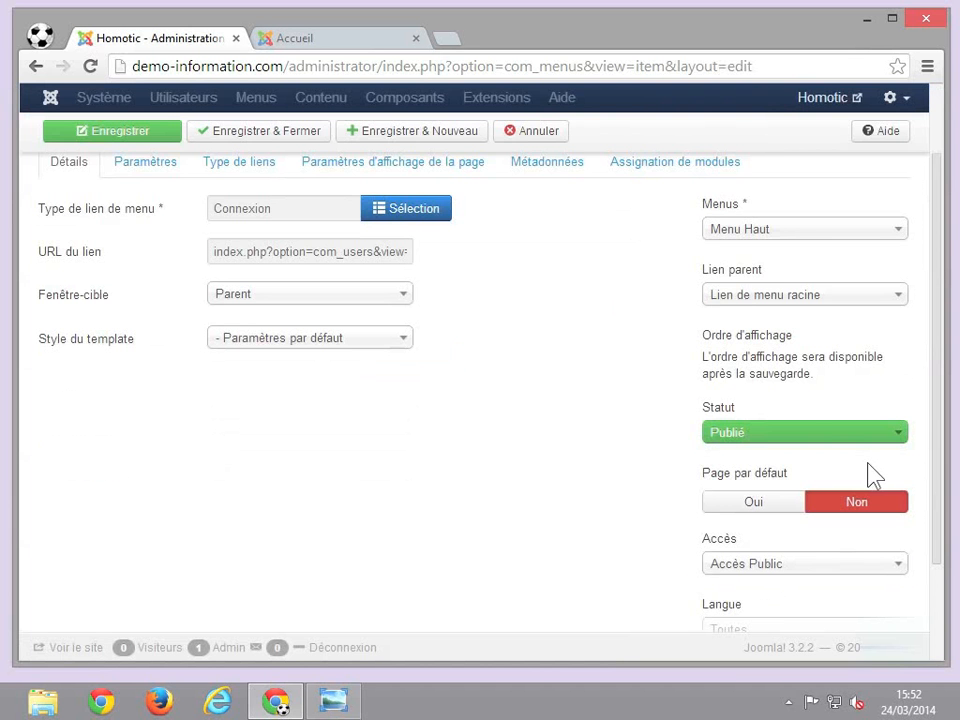
{"action": "scroll", "coordinate": [872, 473], "scroll_direction": "down", "scroll_amount": 1}
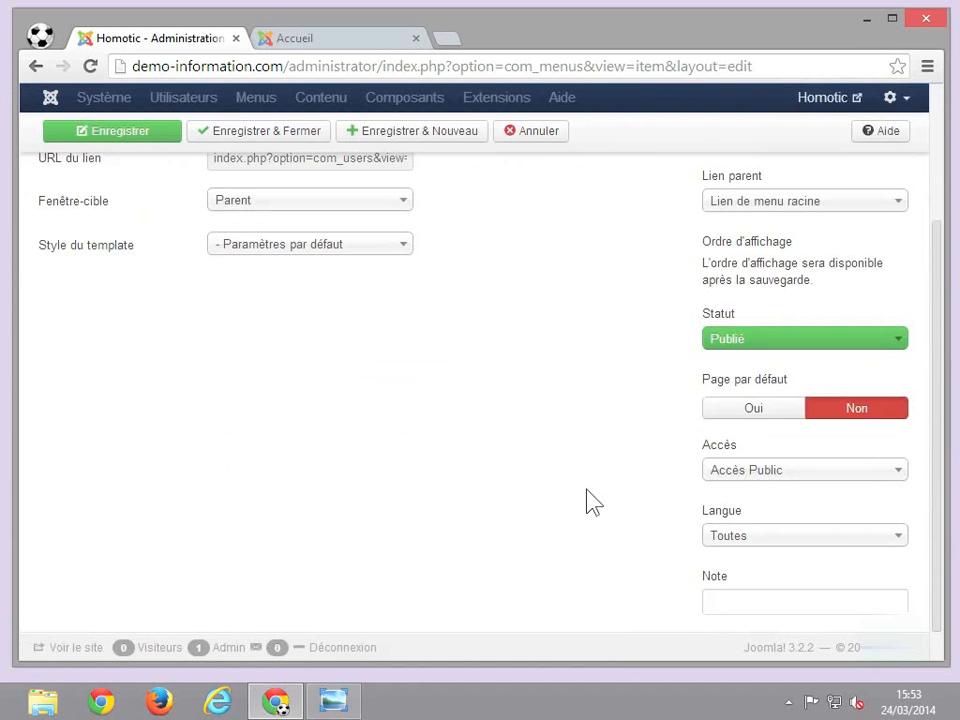
{"action": "scroll", "coordinate": [594, 502], "scroll_direction": "up", "scroll_amount": 3}
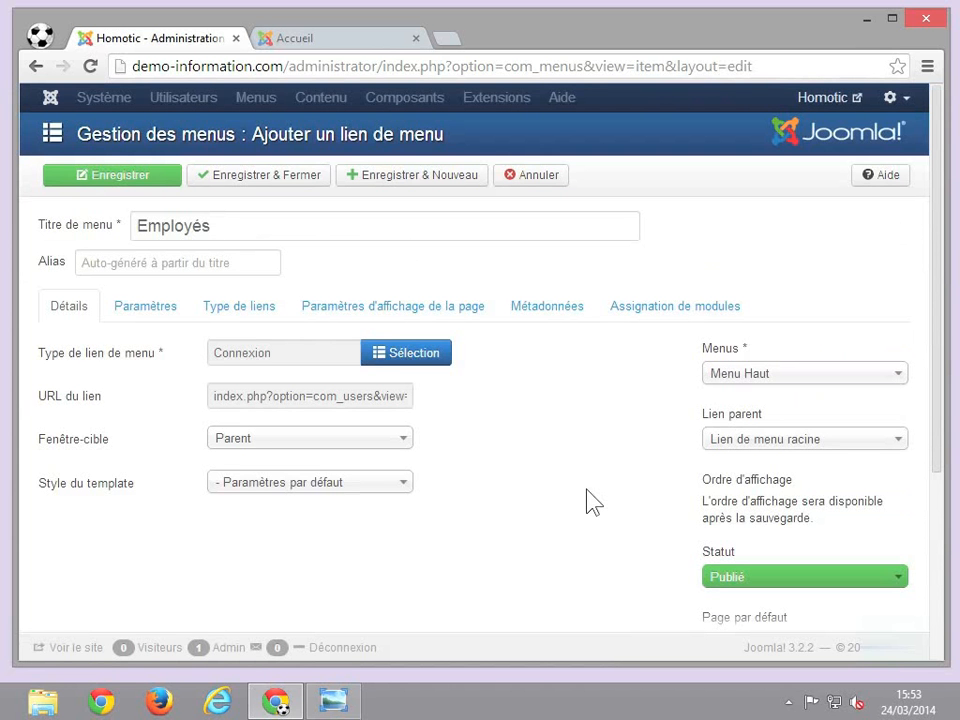
{"action": "left_click", "coordinate": [148, 185]}
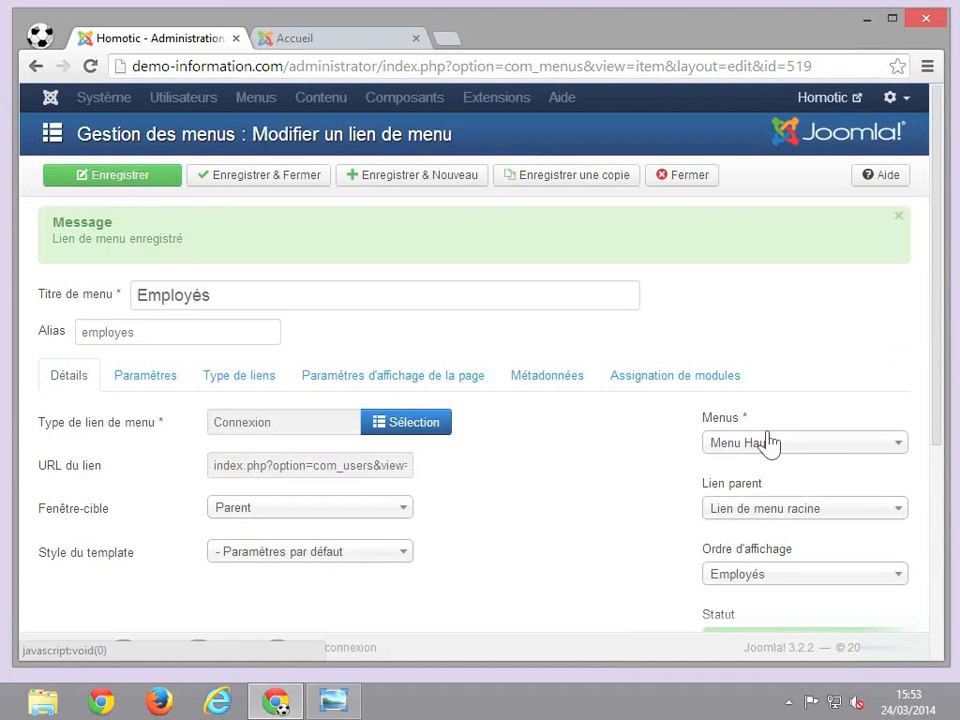
{"action": "left_click", "coordinate": [358, 38]}
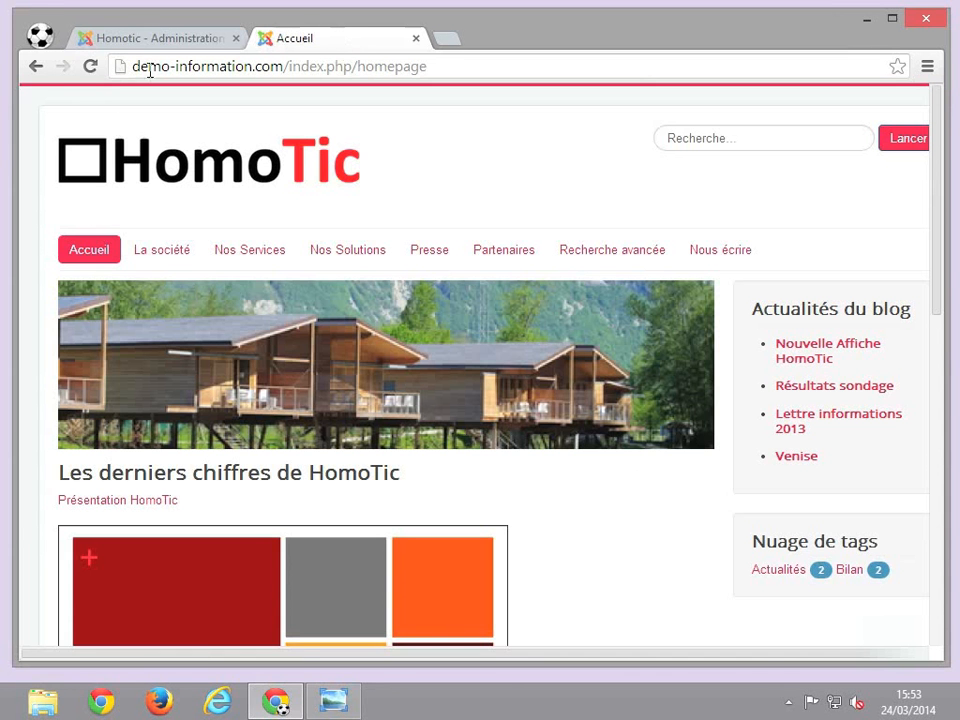
{"action": "left_click", "coordinate": [88, 66]}
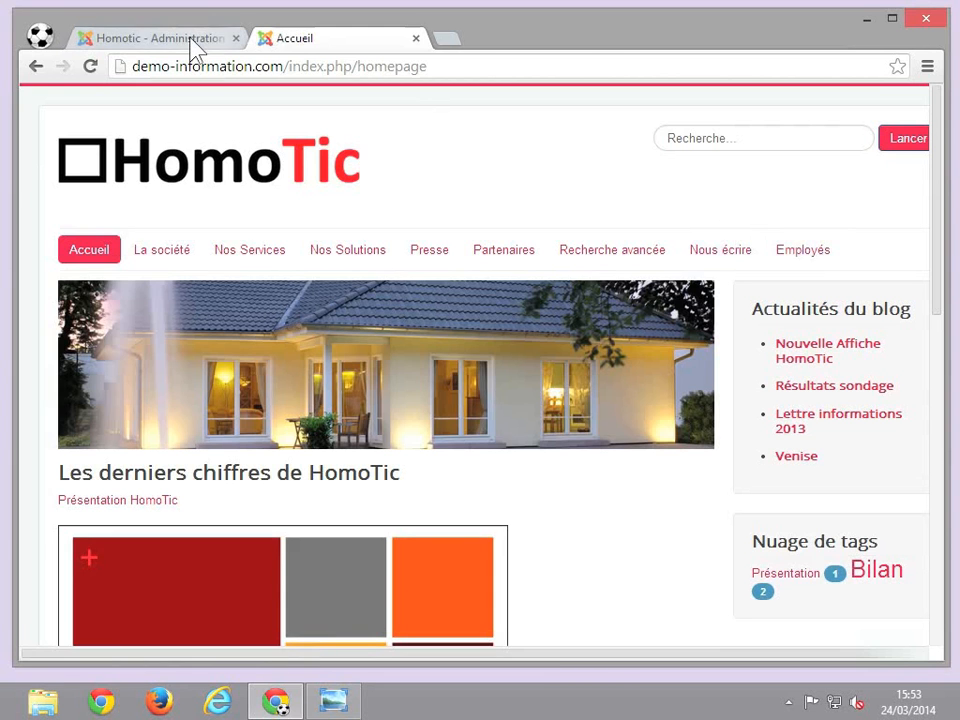
Back in the administration, set the Employés link's display order to follow Recherche avancée and save it.
{"action": "left_click", "coordinate": [194, 42]}
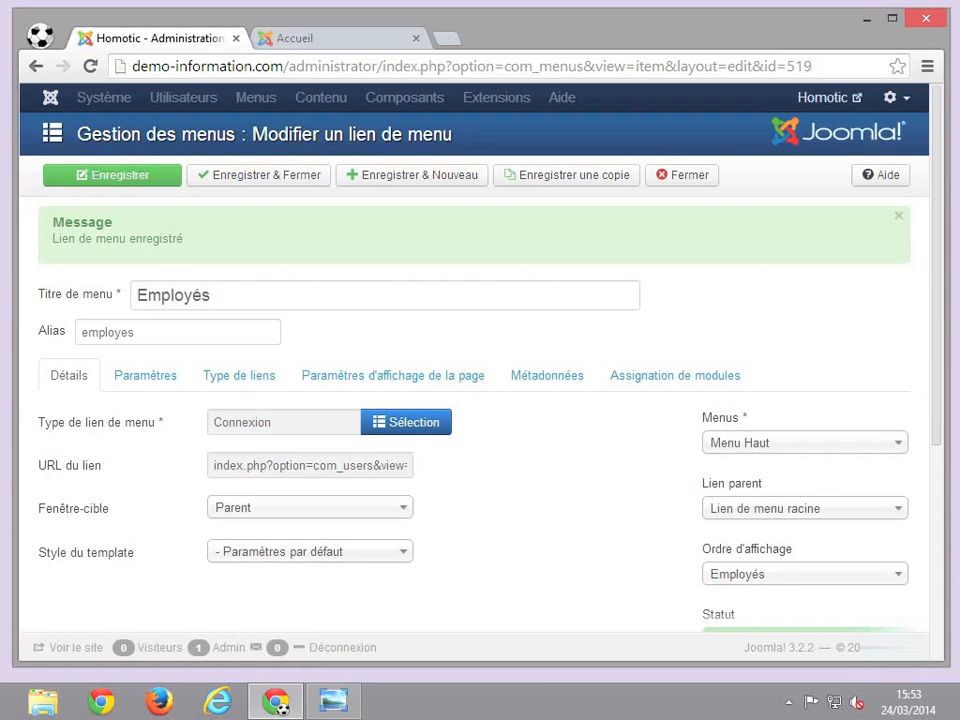
{"action": "left_click", "coordinate": [793, 575]}
{"action": "scroll", "coordinate": [793, 578], "scroll_direction": "down", "scroll_amount": 3}
{"action": "scroll", "coordinate": [790, 578], "scroll_direction": "down", "scroll_amount": 4}
{"action": "left_click", "coordinate": [789, 448]}
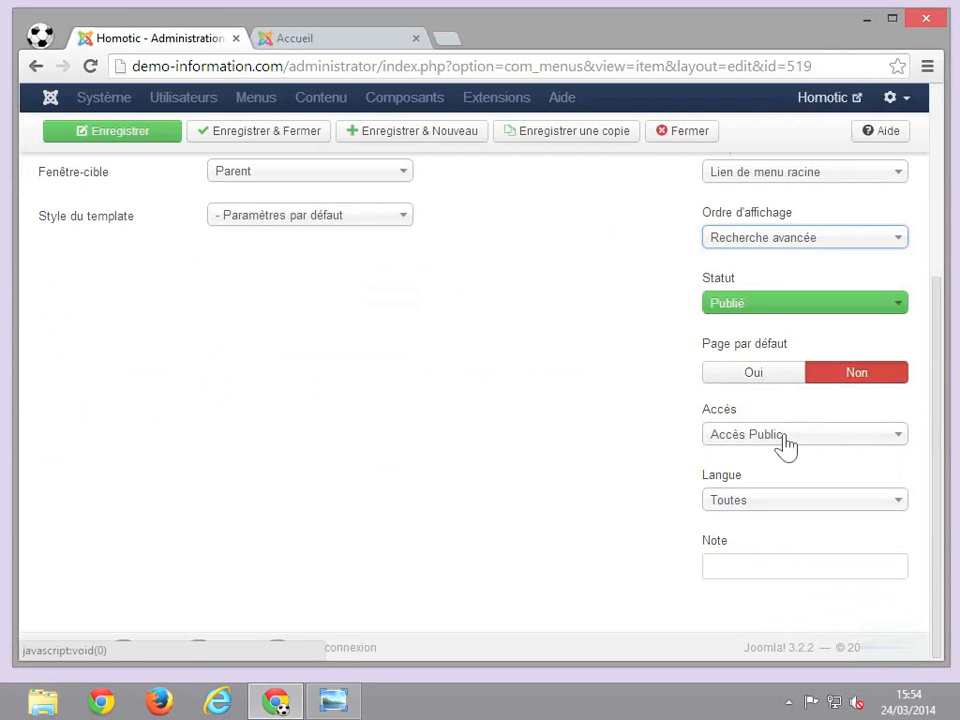
{"action": "left_click", "coordinate": [147, 133]}
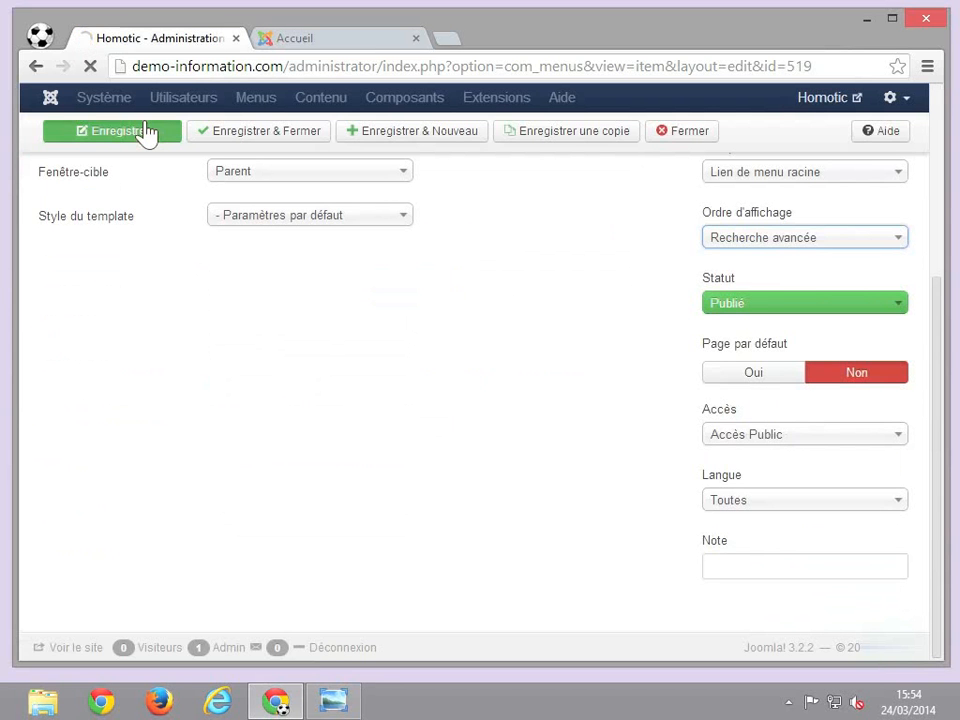
Reload the public home page and open the Employés page to examine its login form.
{"action": "left_click", "coordinate": [346, 38]}
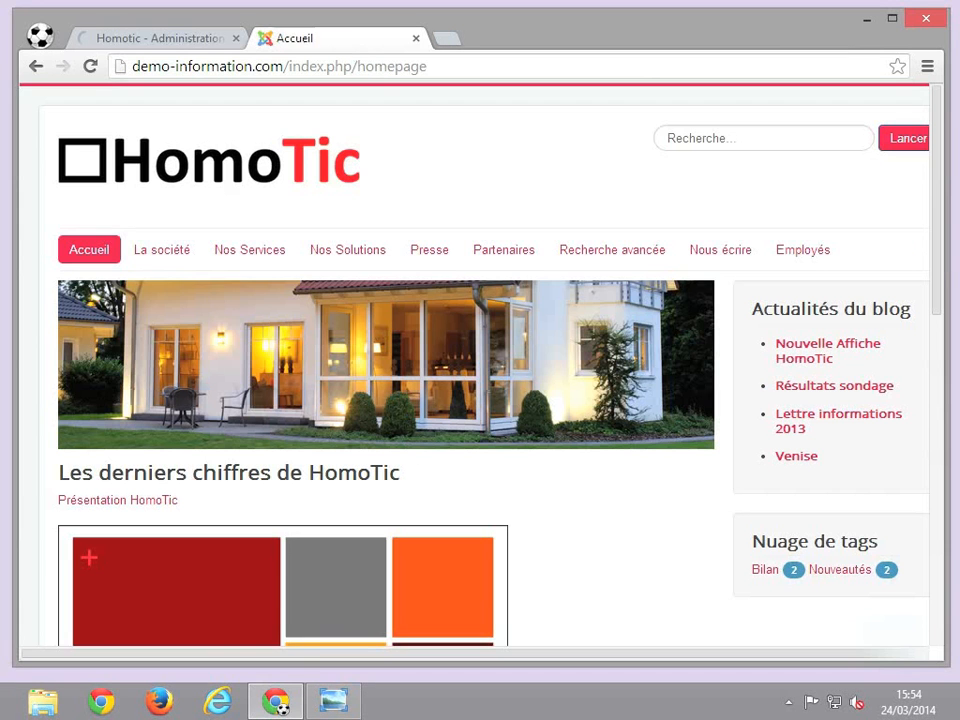
{"action": "left_click", "coordinate": [90, 66]}
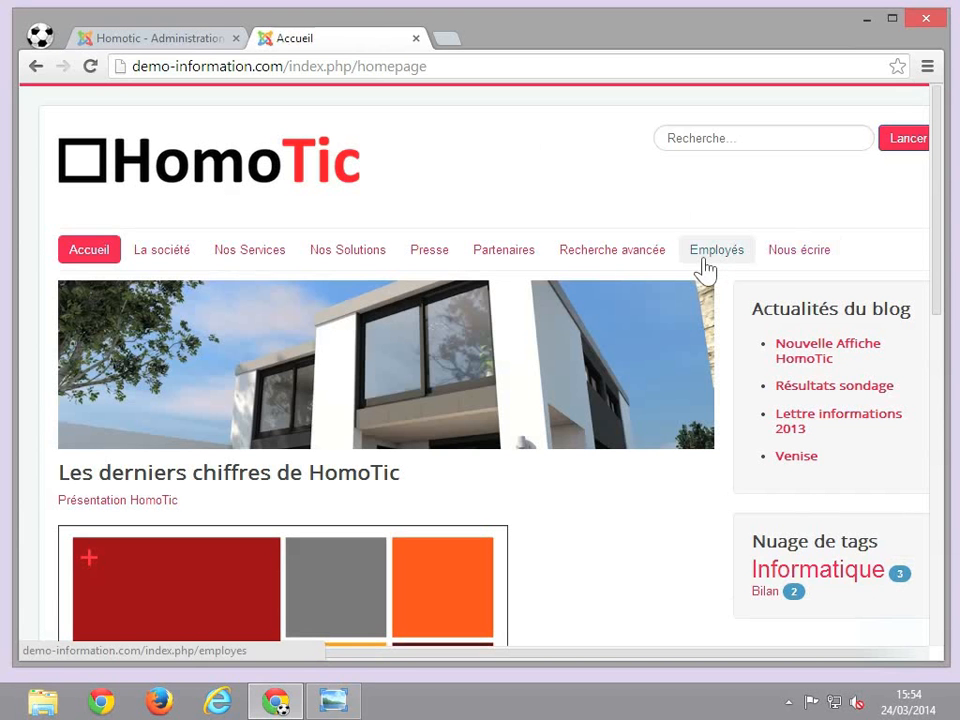
{"action": "left_click", "coordinate": [706, 268]}
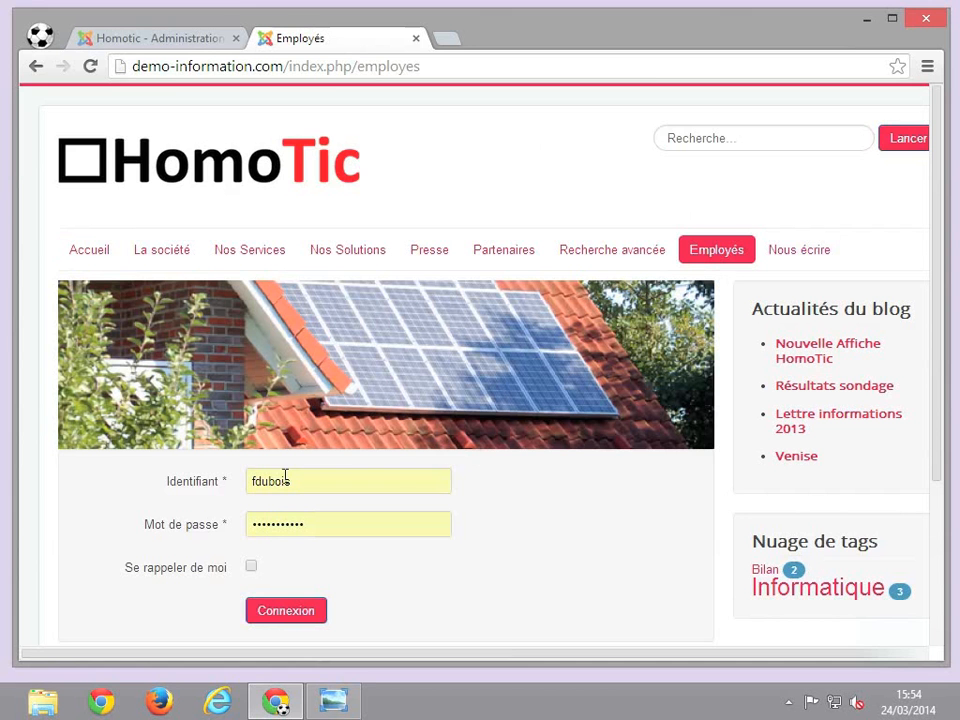
{"action": "scroll", "coordinate": [429, 510], "scroll_direction": "down", "scroll_amount": 1}
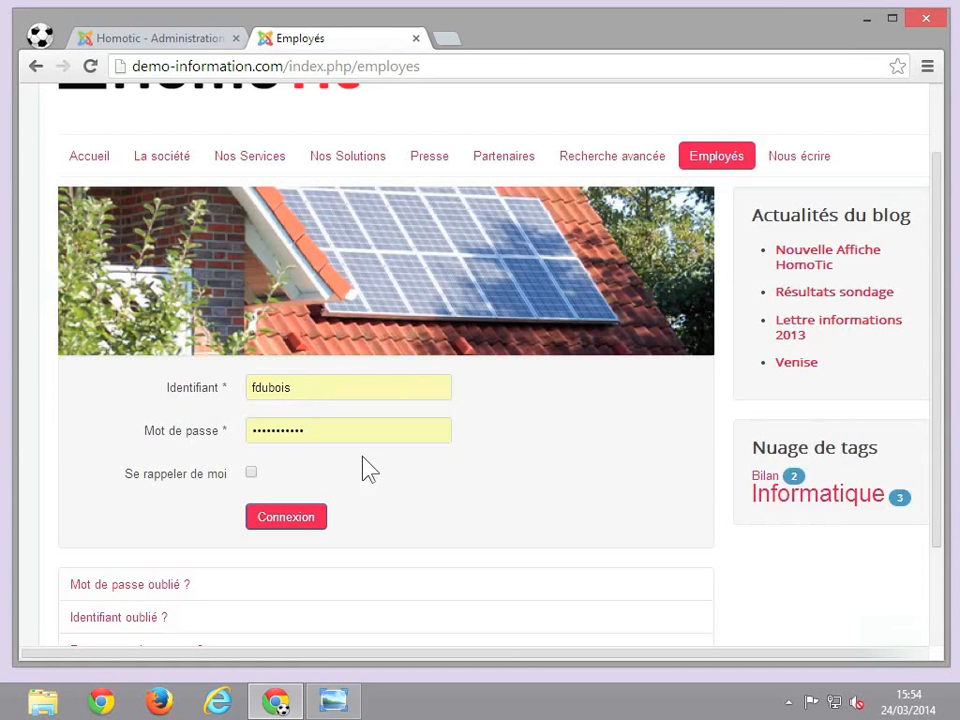
{"action": "scroll", "coordinate": [367, 470], "scroll_direction": "up", "scroll_amount": 1}
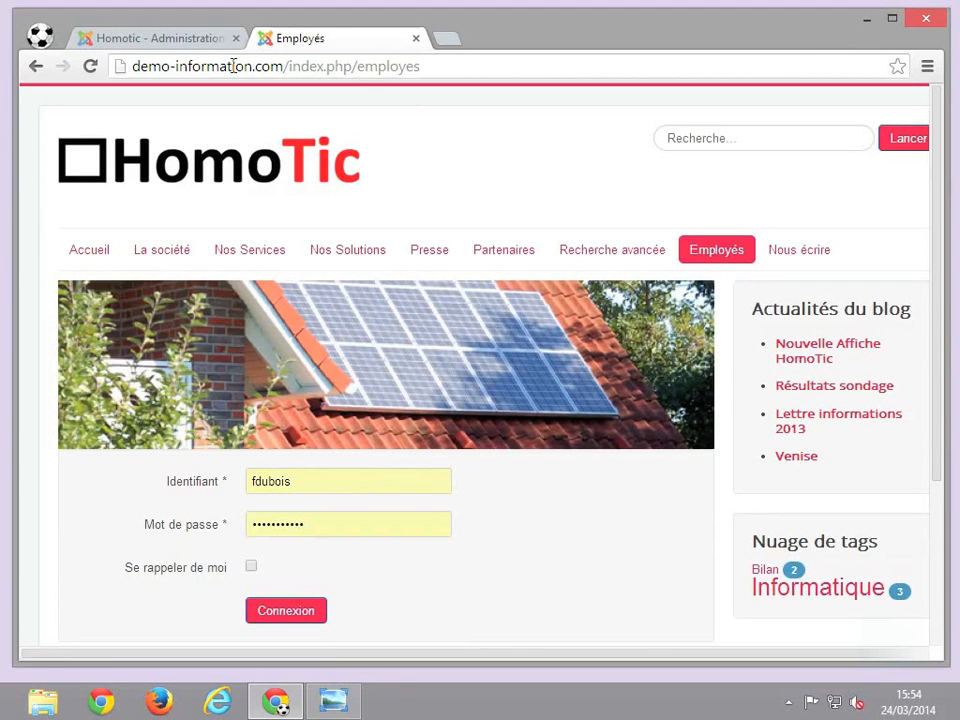
Return to the administration, save the Employés link, and start another new link titled "Accès RH".
{"action": "left_click", "coordinate": [197, 40]}
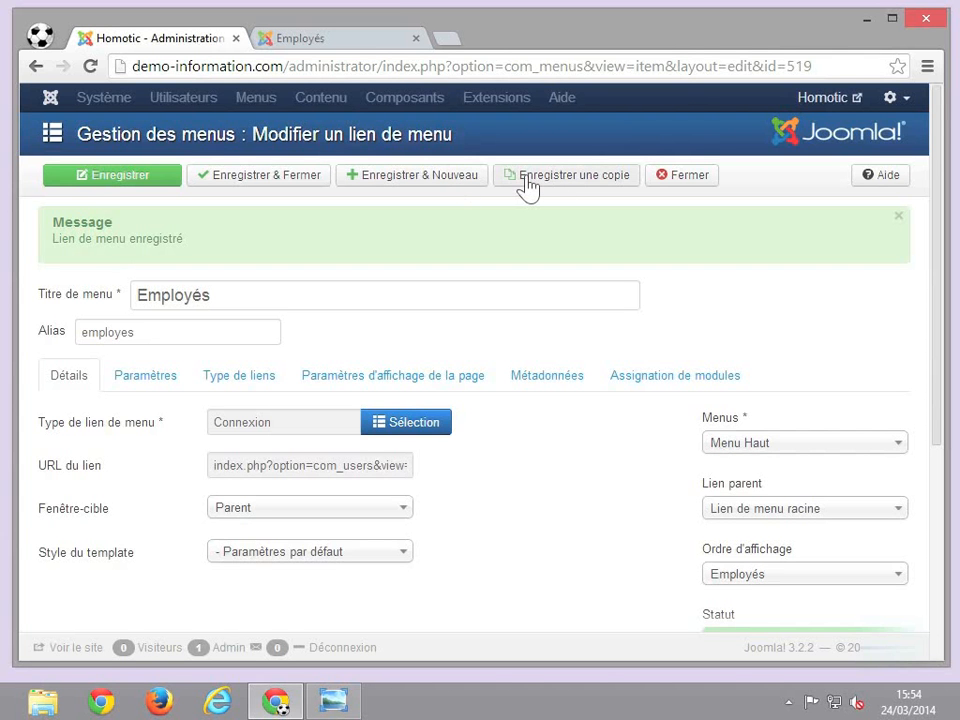
{"action": "left_click", "coordinate": [461, 189]}
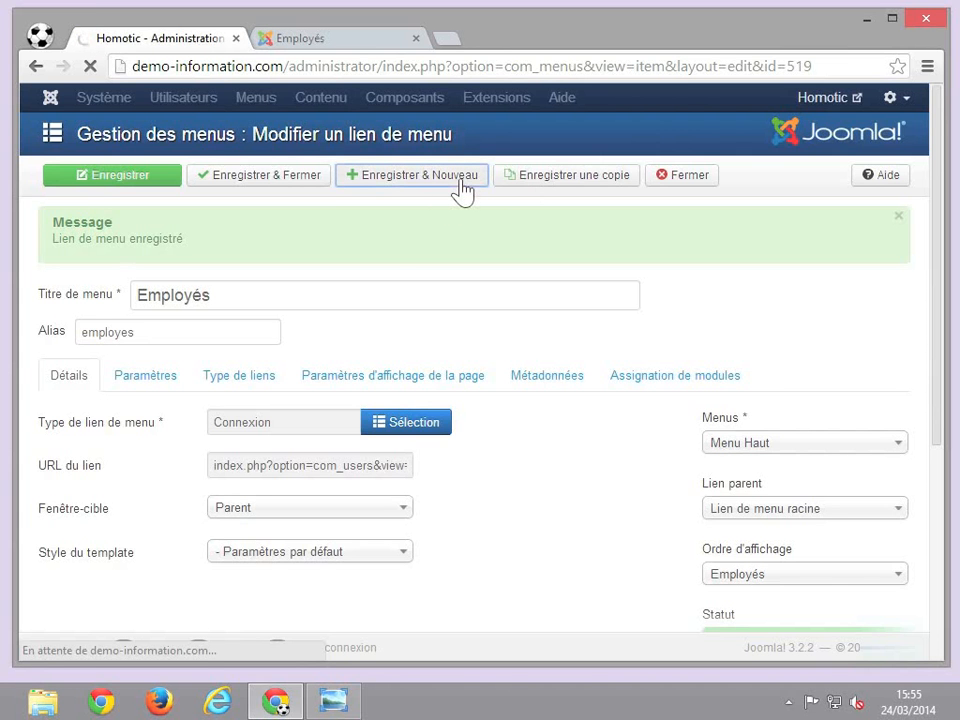
{"action": "left_click", "coordinate": [218, 305]}
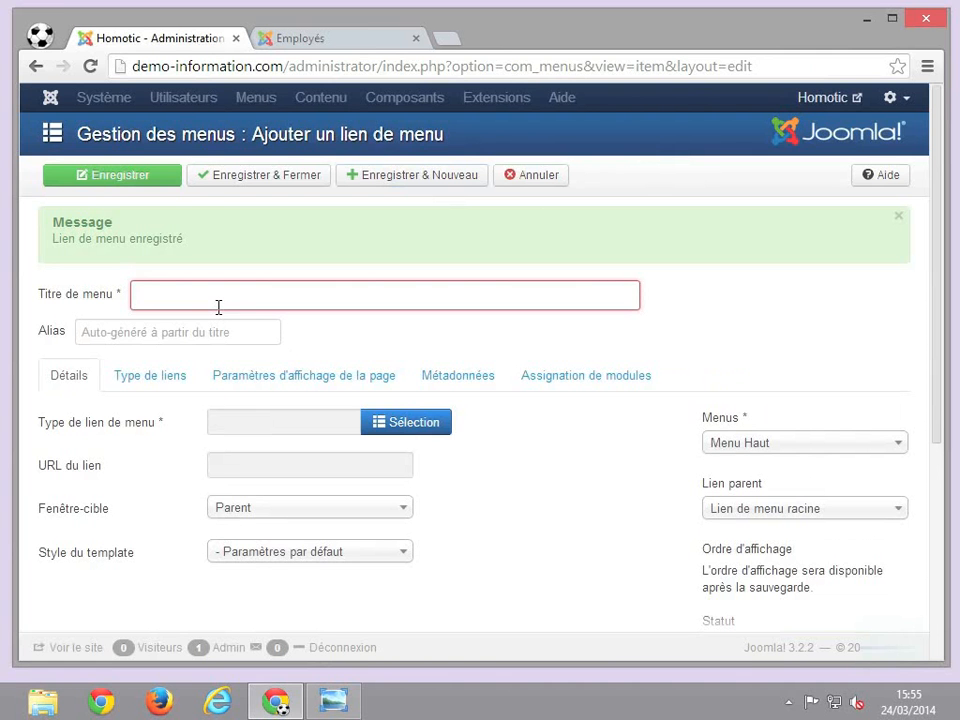
{"action": "type", "text": "Accès"}
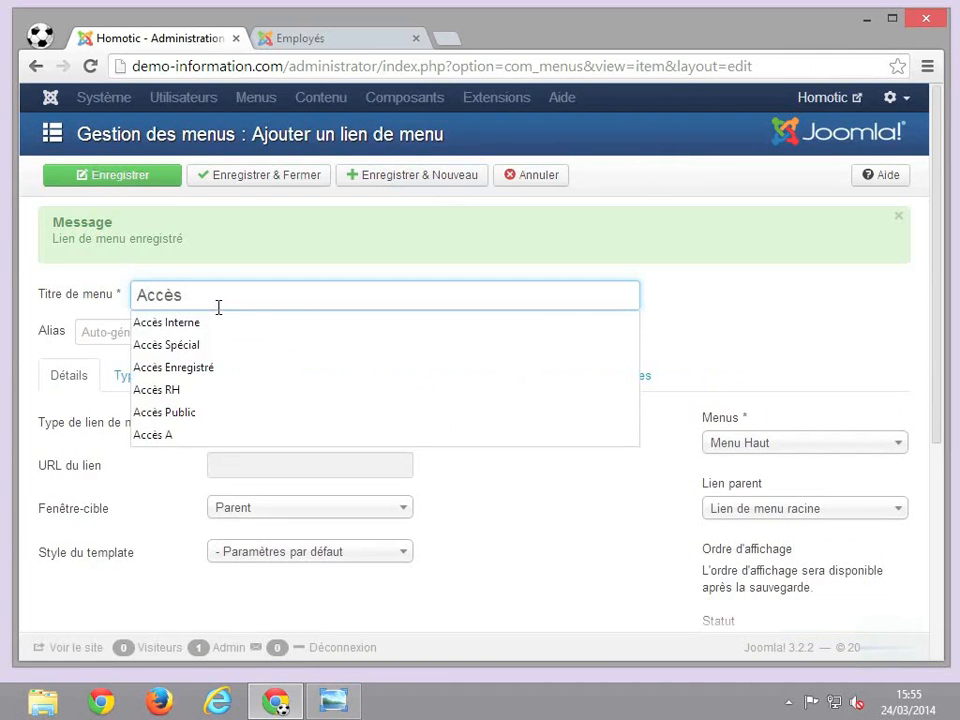
{"action": "type", "text": " RH"}
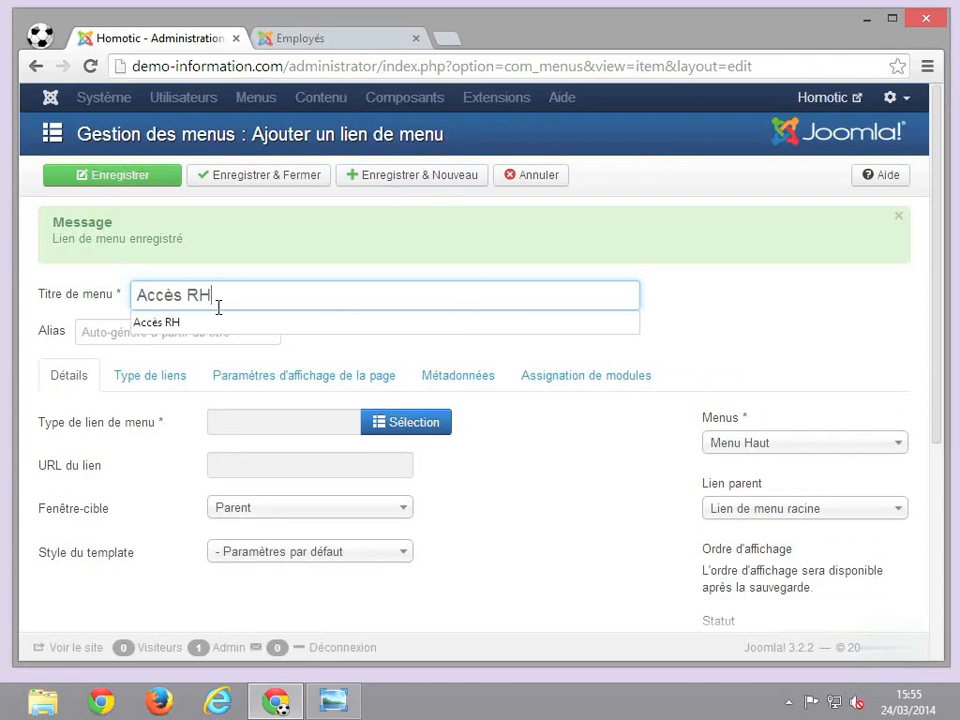
{"action": "left_click", "coordinate": [739, 332]}
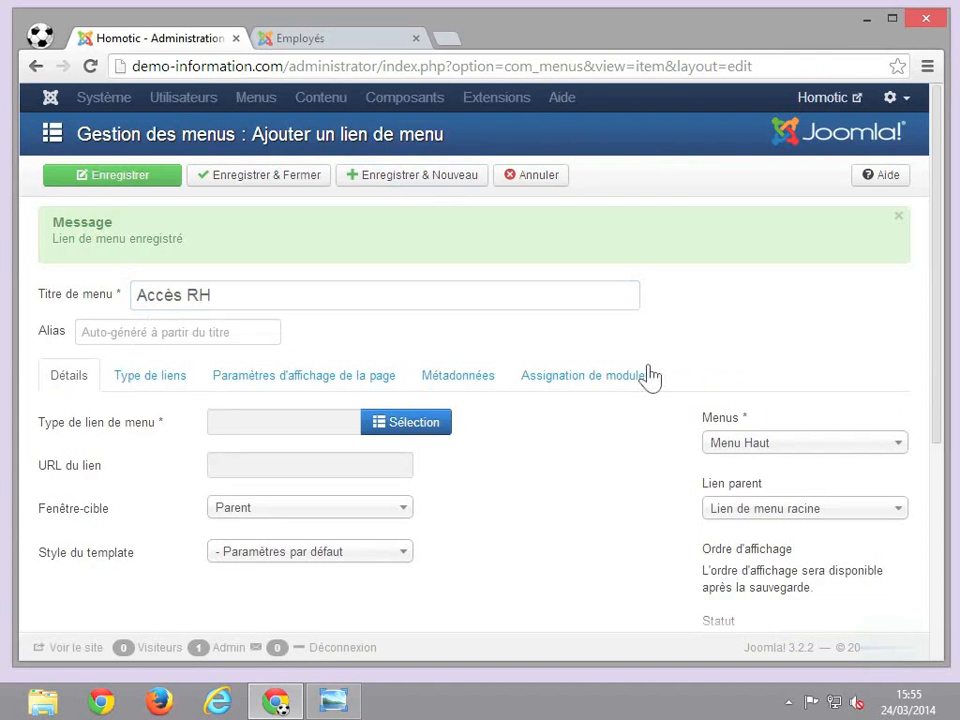
Set the Accès RH link type to Blog d'une catégorie from the Articles group.
{"action": "left_click", "coordinate": [418, 440]}
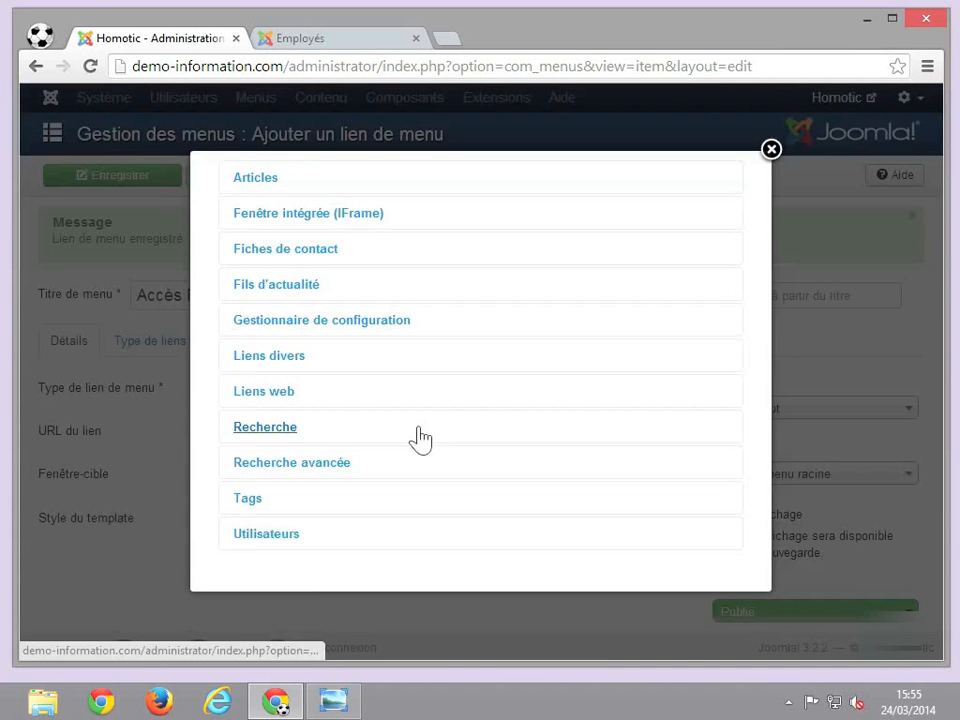
{"action": "left_click", "coordinate": [272, 195]}
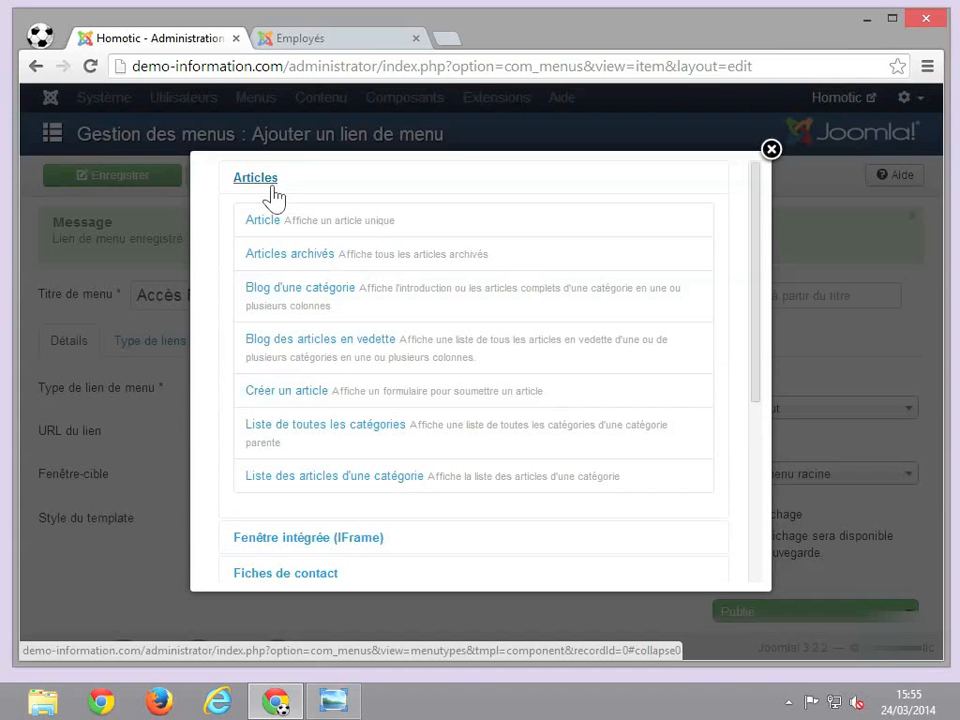
{"action": "left_click", "coordinate": [320, 296]}
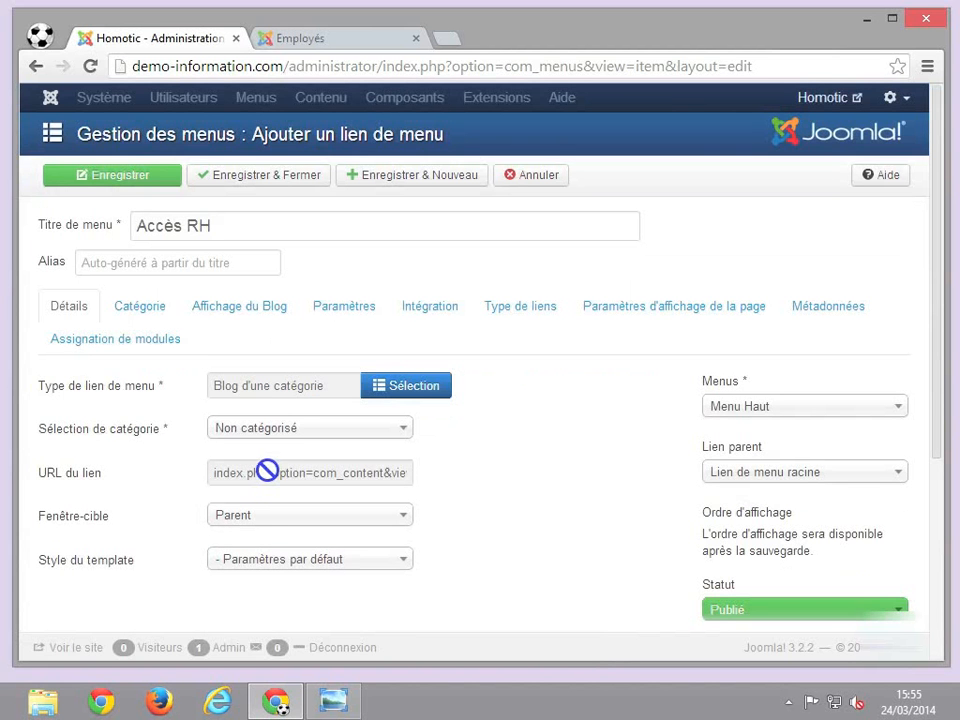
Set the Accès RH link's category to RH.
{"action": "left_click", "coordinate": [340, 432]}
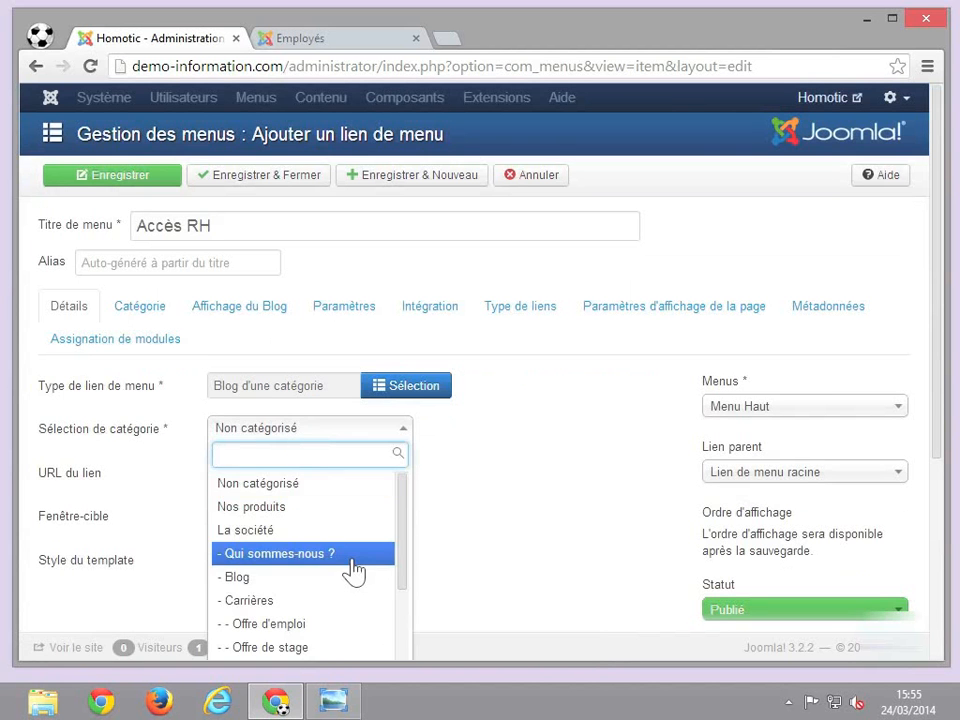
{"action": "scroll", "coordinate": [353, 572], "scroll_direction": "down", "scroll_amount": 2}
{"action": "scroll", "coordinate": [354, 569], "scroll_direction": "down", "scroll_amount": 5}
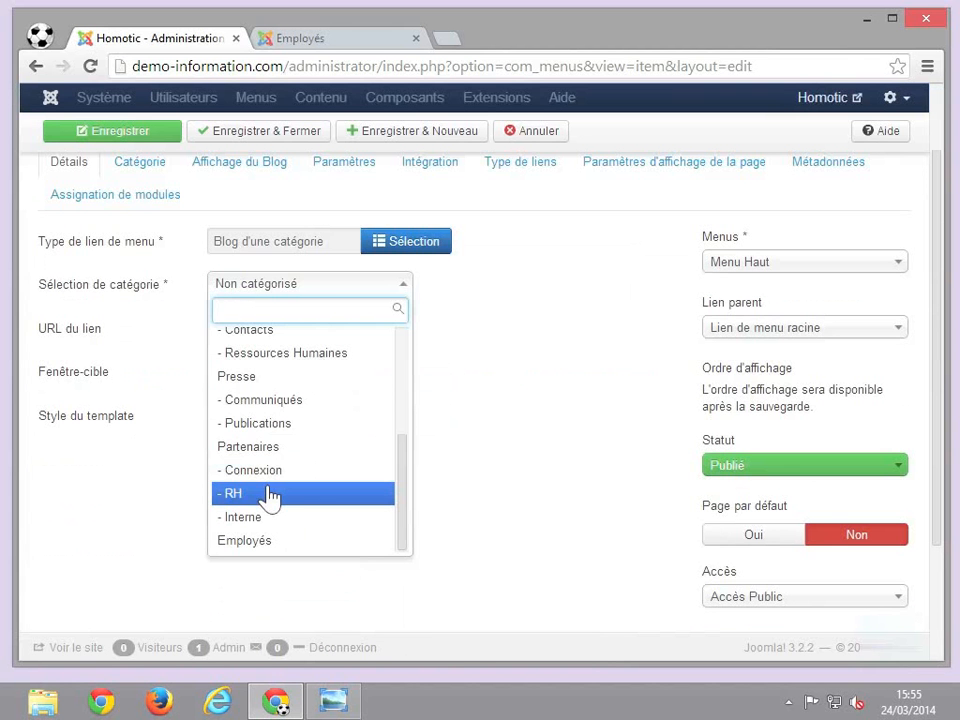
{"action": "left_click", "coordinate": [272, 495]}
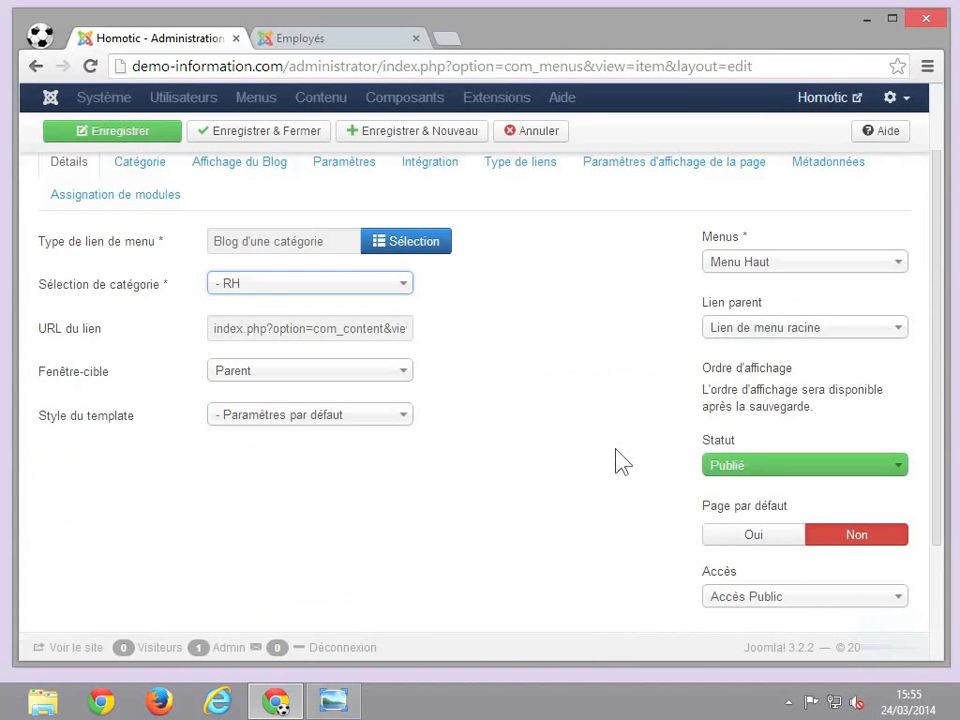
Restrict the Accès RH link to the Accès RH access level, then save it and start another new menu link.
{"action": "left_click", "coordinate": [785, 597]}
{"action": "scroll", "coordinate": [788, 602], "scroll_direction": "down", "scroll_amount": 2}
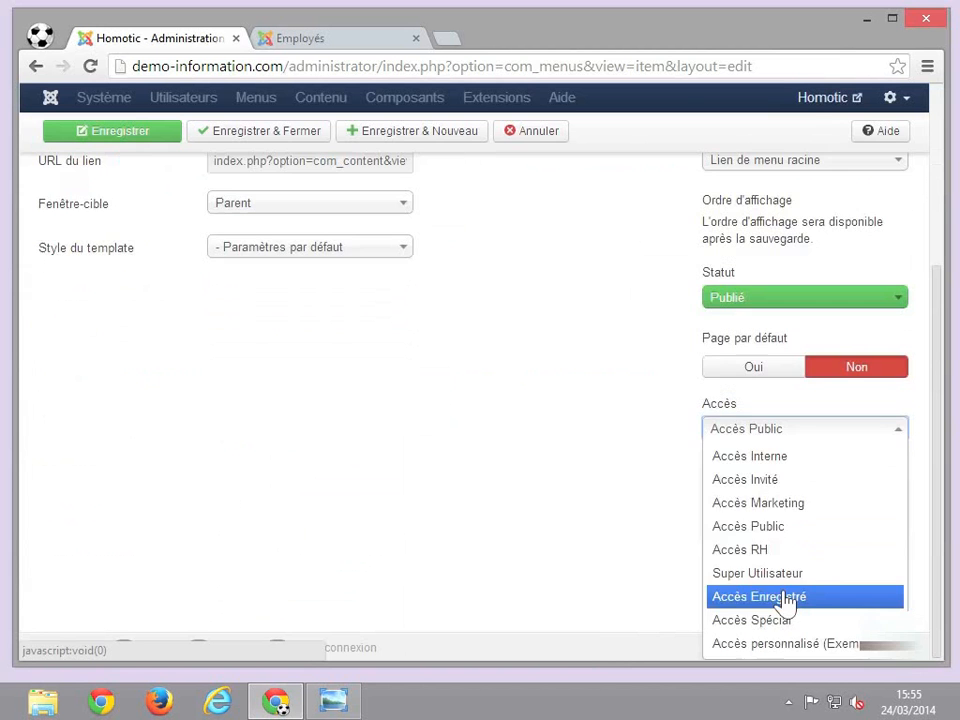
{"action": "left_click", "coordinate": [754, 550]}
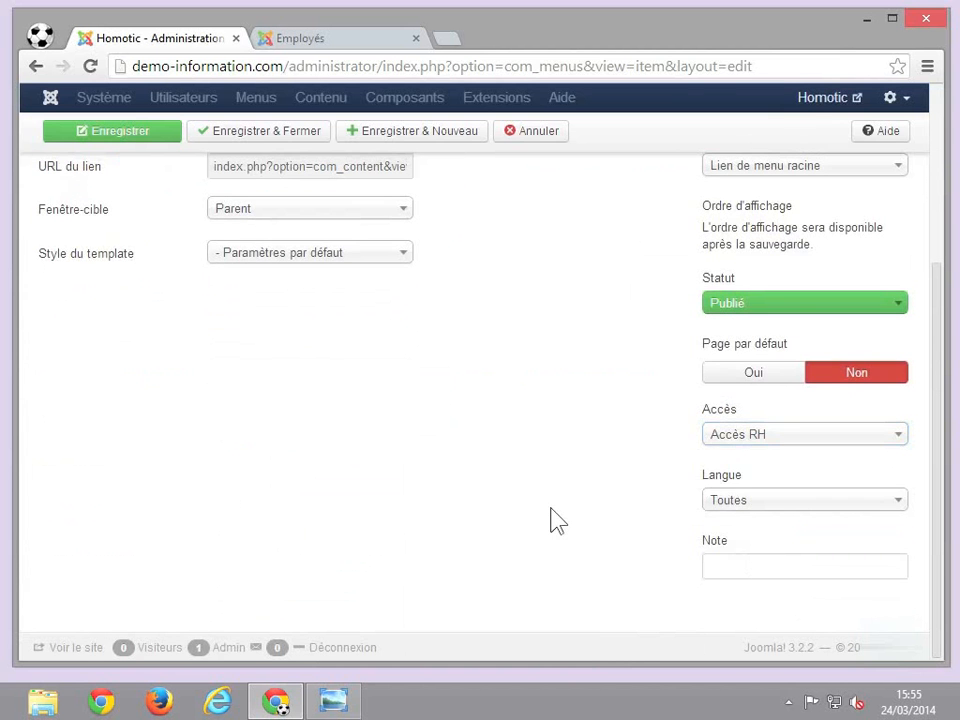
{"action": "scroll", "coordinate": [553, 519], "scroll_direction": "up", "scroll_amount": 3}
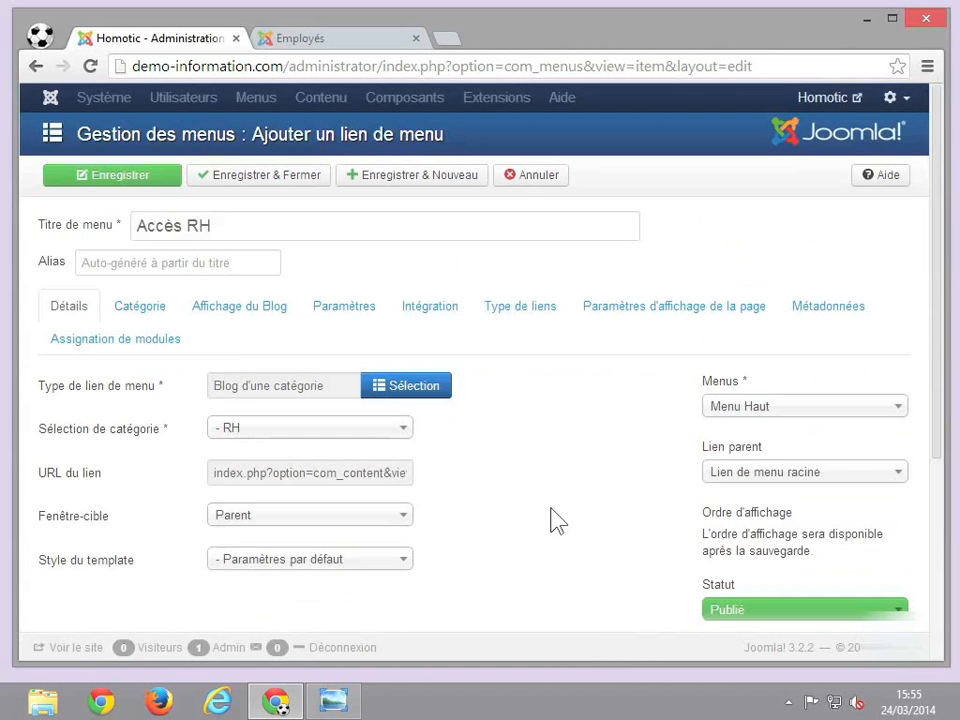
{"action": "left_click", "coordinate": [385, 185]}
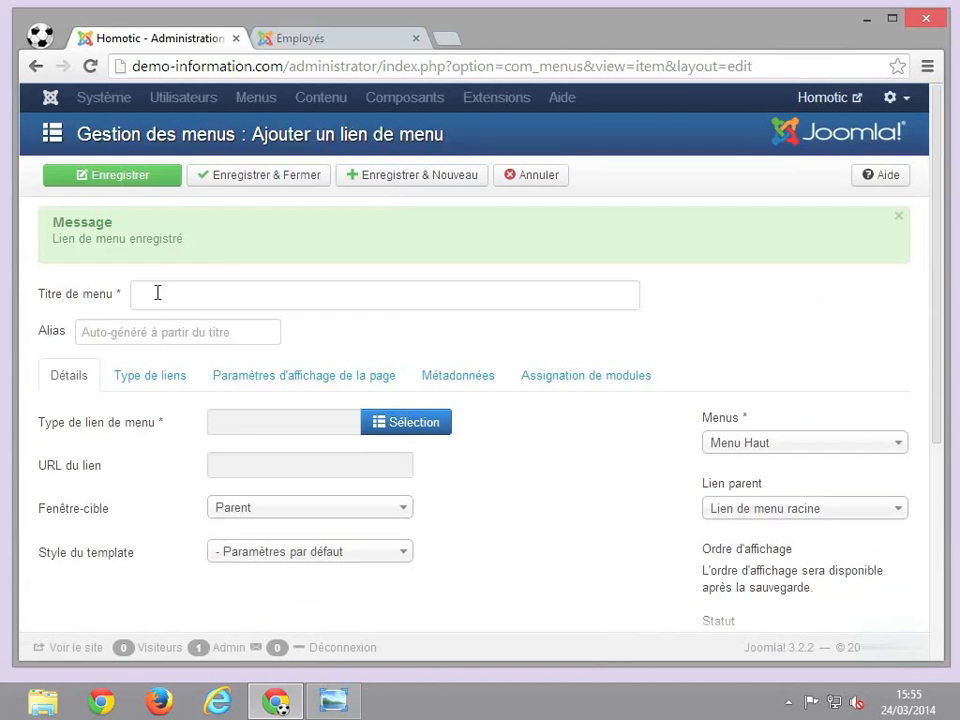
Give the new menu link the title "Interne".
{"action": "left_click", "coordinate": [157, 293]}
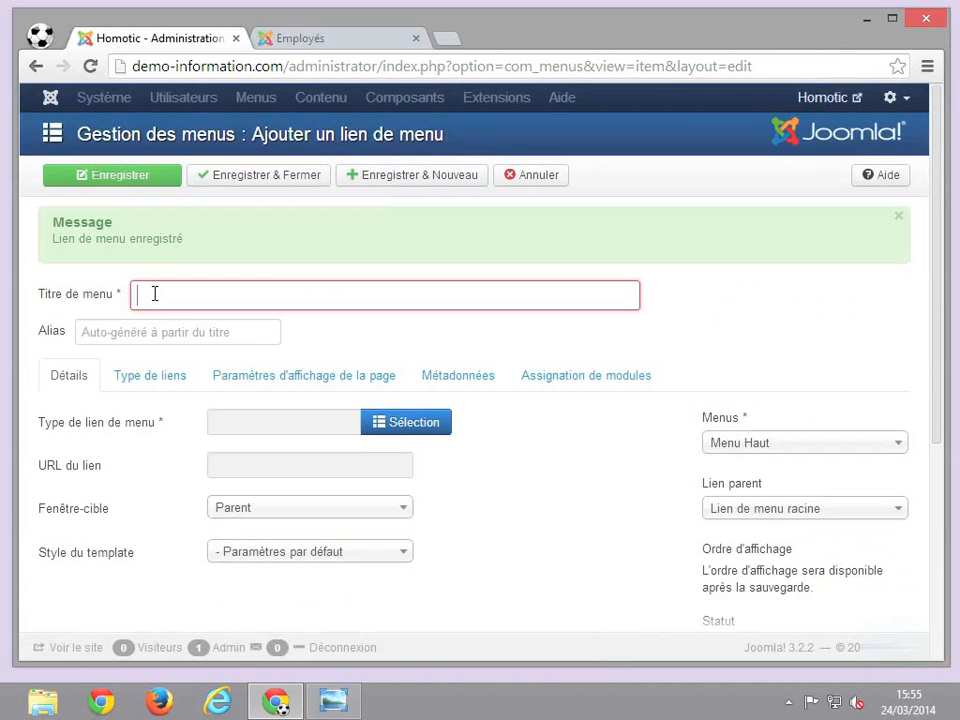
{"action": "type", "text": "In"}
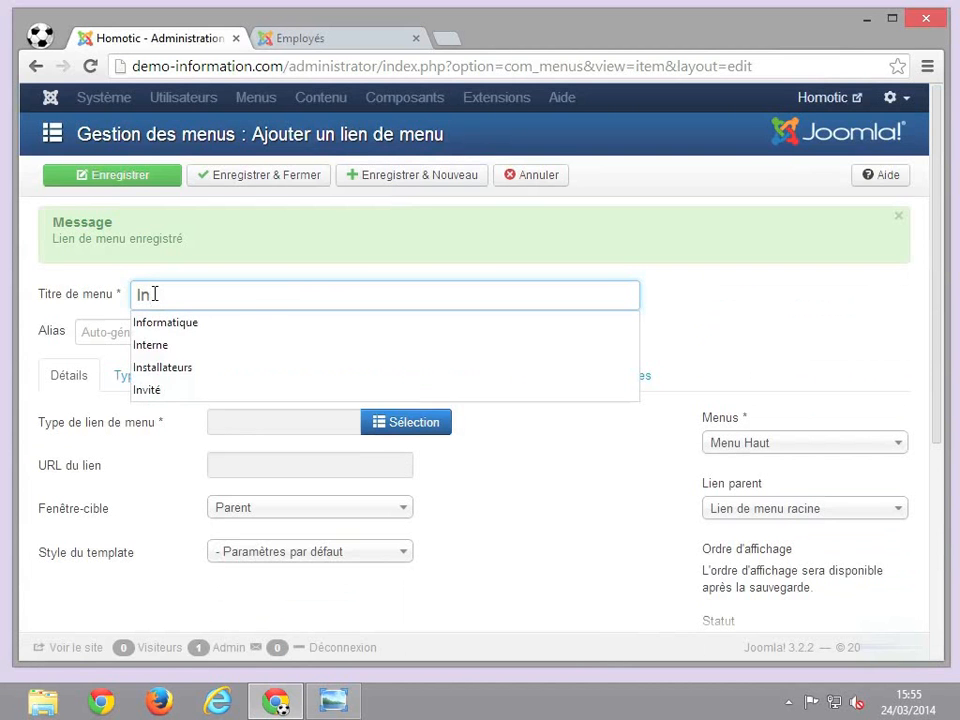
{"action": "type", "text": "terne"}
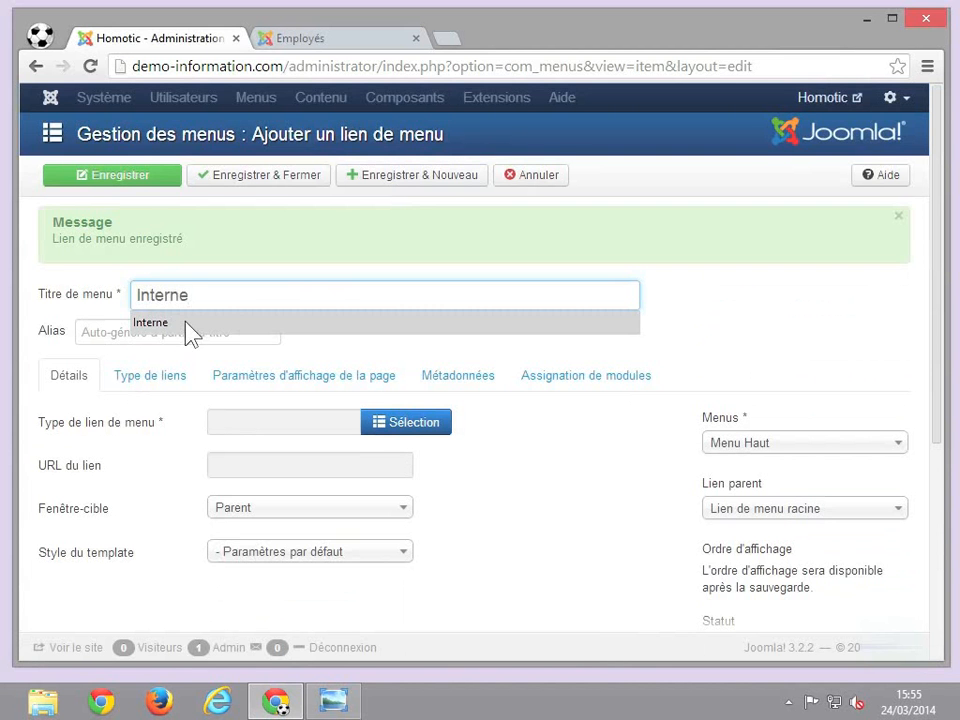
{"action": "left_click", "coordinate": [185, 324]}
Set the Interne link's access level to Accès Interne.
{"action": "scroll", "coordinate": [690, 555], "scroll_direction": "down", "scroll_amount": 2}
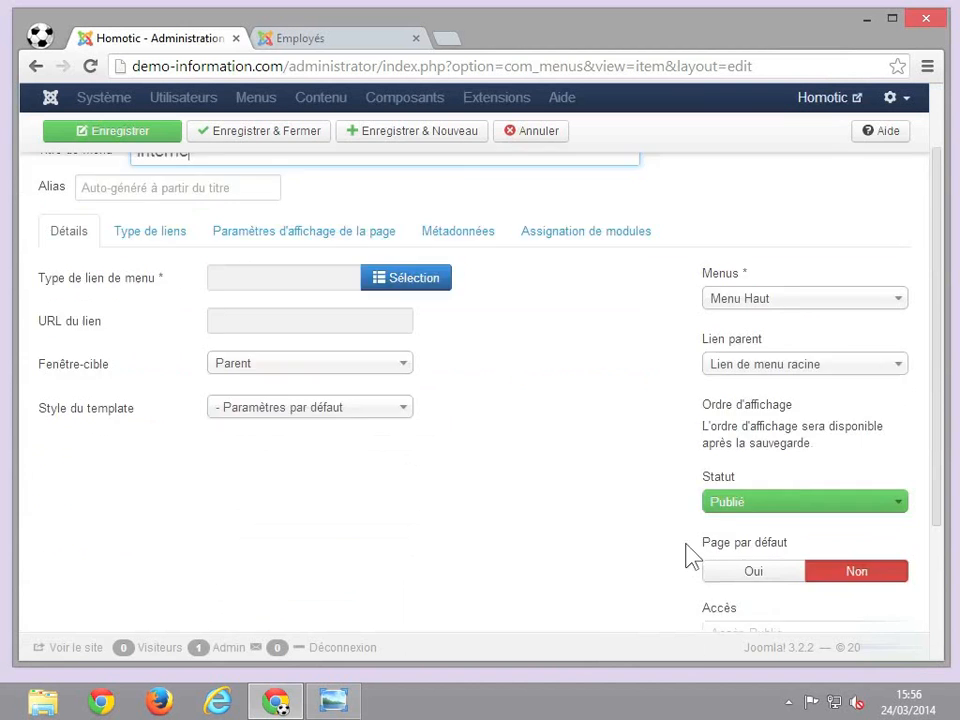
{"action": "scroll", "coordinate": [765, 555], "scroll_direction": "down", "scroll_amount": 1}
{"action": "left_click", "coordinate": [770, 551]}
{"action": "scroll", "coordinate": [770, 551], "scroll_direction": "down", "scroll_amount": 1}
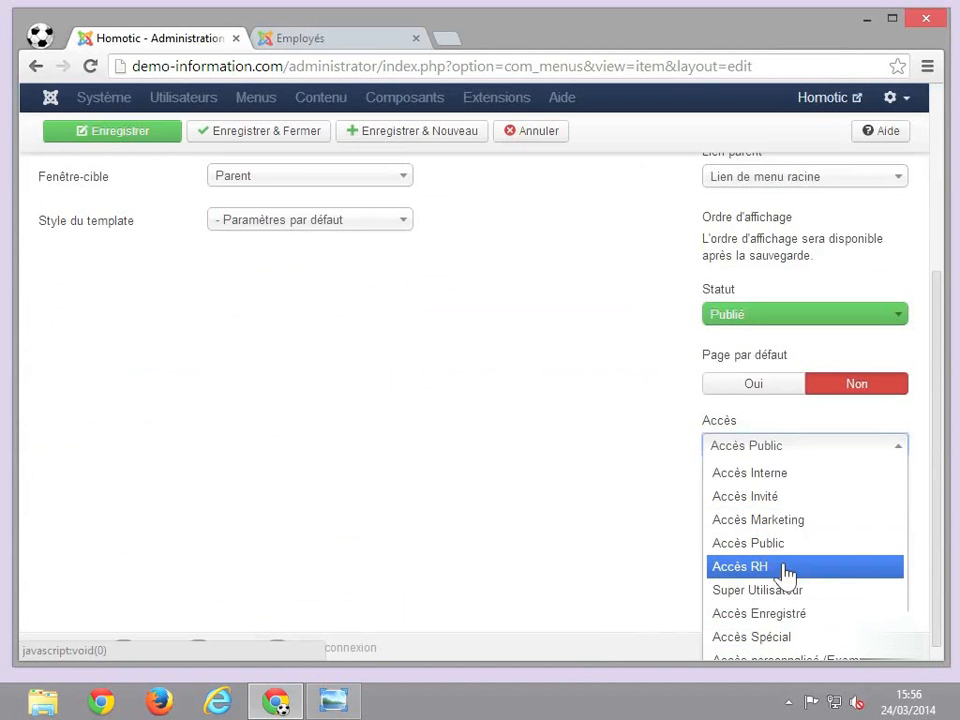
{"action": "left_click", "coordinate": [774, 474]}
Set the Interne link type to Blog d'une catégorie from the Articles group.
{"action": "scroll", "coordinate": [420, 400], "scroll_direction": "up", "scroll_amount": 4}
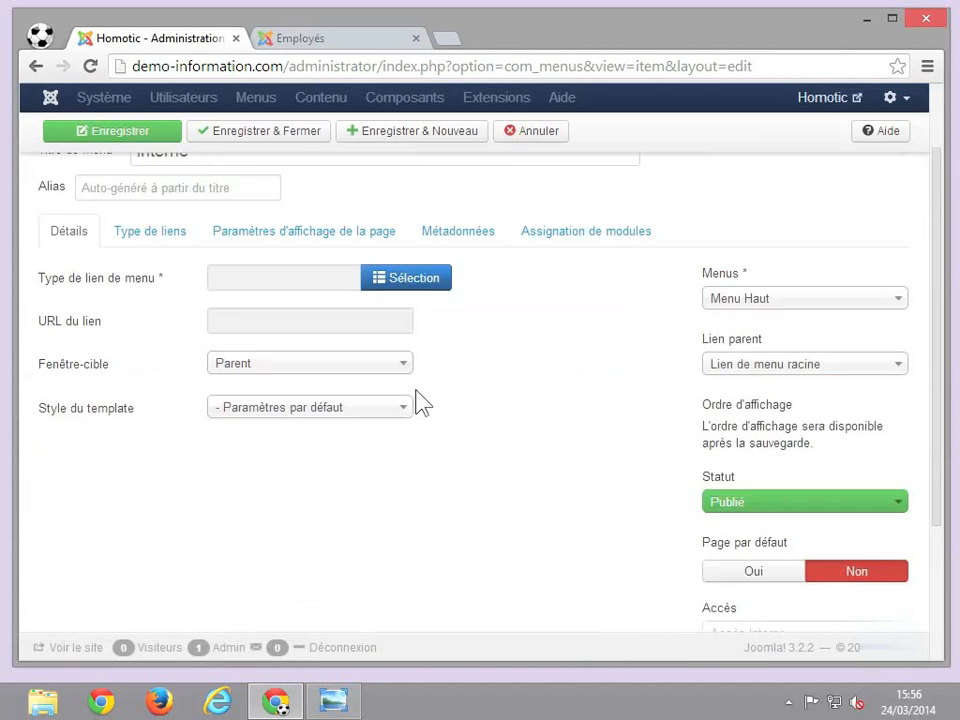
{"action": "left_click", "coordinate": [390, 424]}
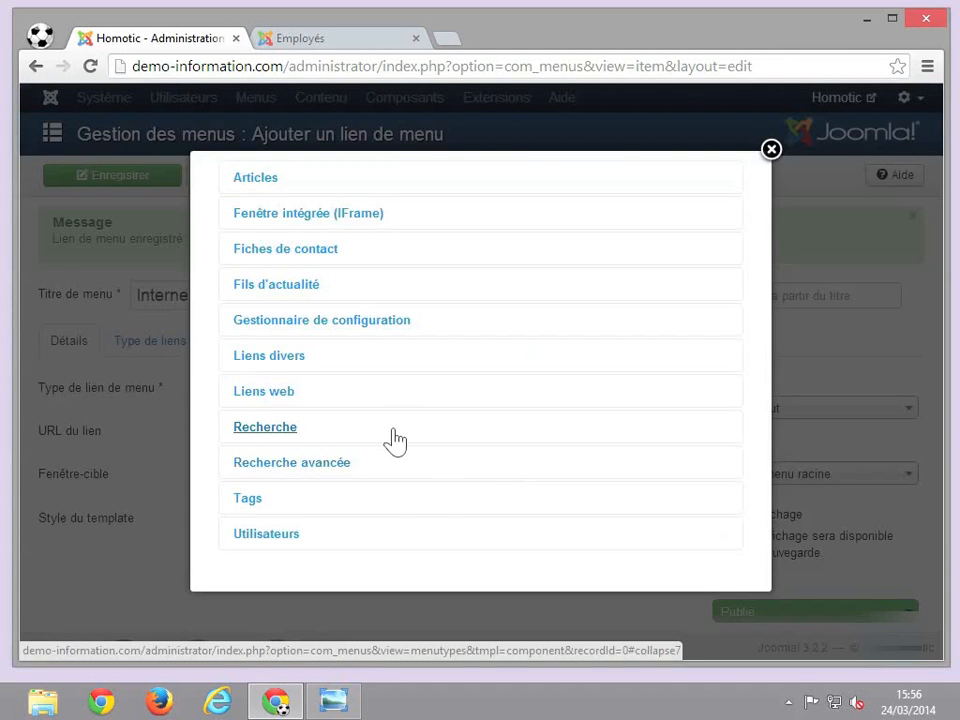
{"action": "left_click", "coordinate": [262, 184]}
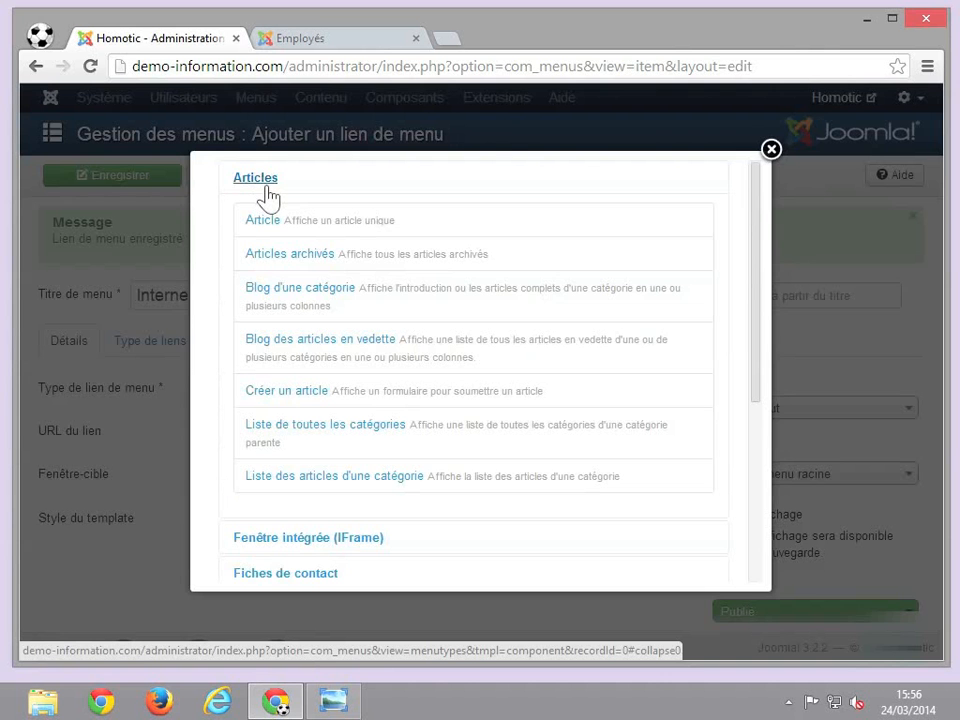
{"action": "left_click", "coordinate": [322, 290]}
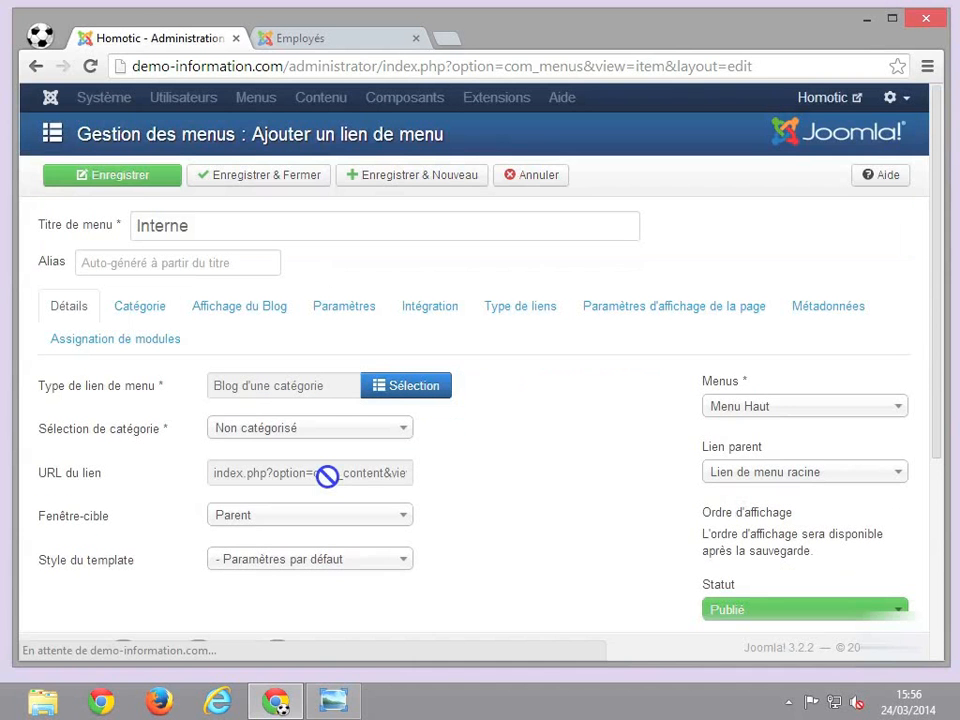
Set the Interne link's category to Interne, then save and close the link.
{"action": "left_click", "coordinate": [337, 434]}
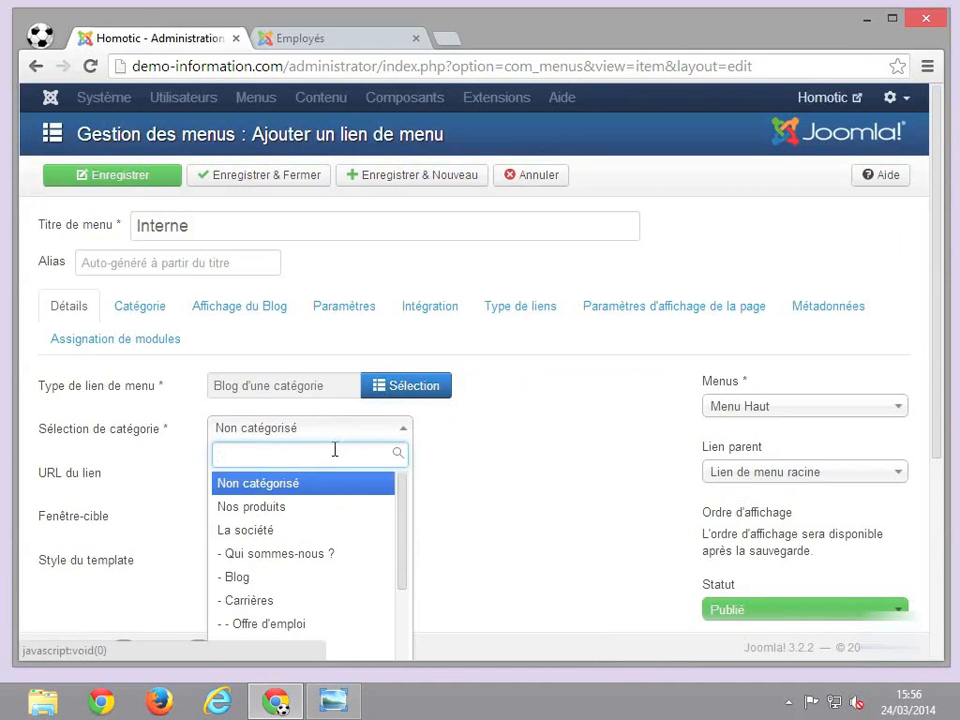
{"action": "scroll", "coordinate": [338, 557], "scroll_direction": "down", "scroll_amount": 3}
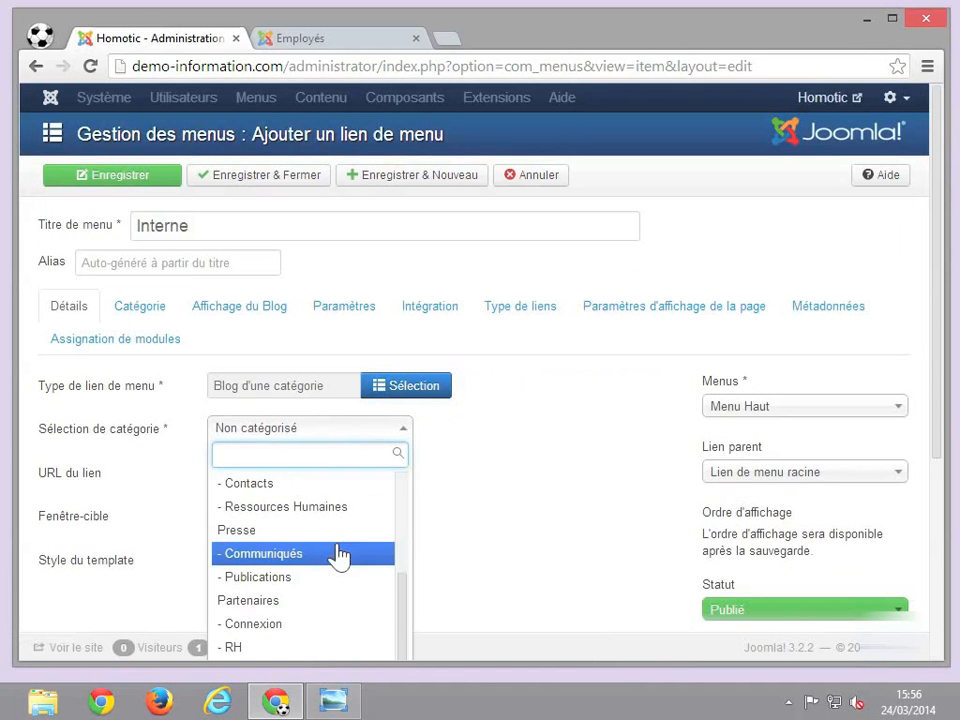
{"action": "scroll", "coordinate": [339, 557], "scroll_direction": "down", "scroll_amount": 1}
{"action": "scroll", "coordinate": [340, 556], "scroll_direction": "down", "scroll_amount": 3}
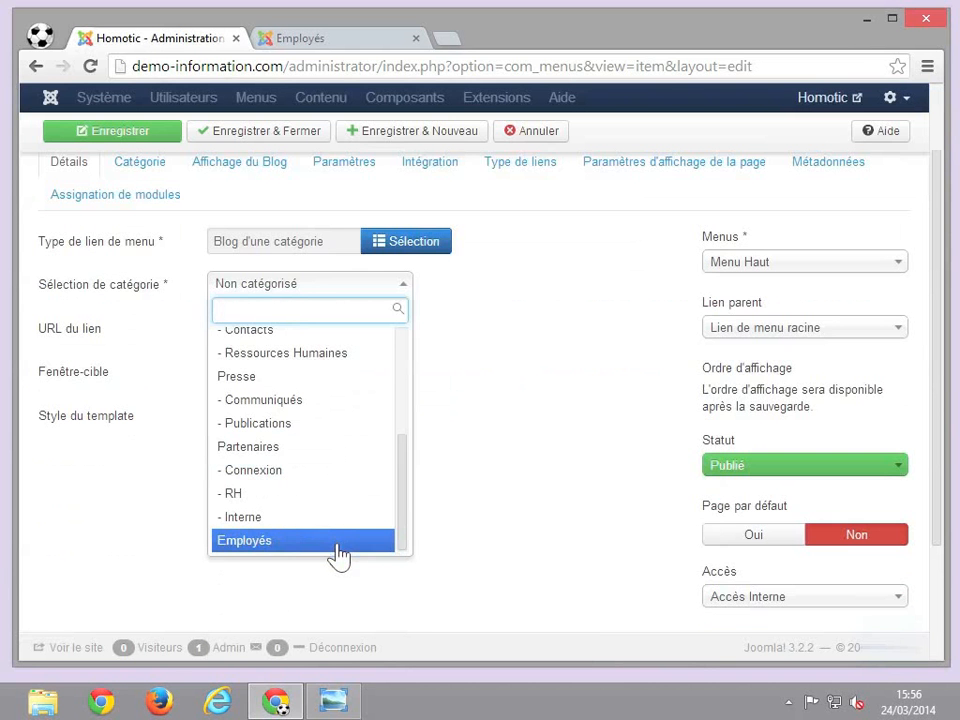
{"action": "left_click", "coordinate": [243, 518]}
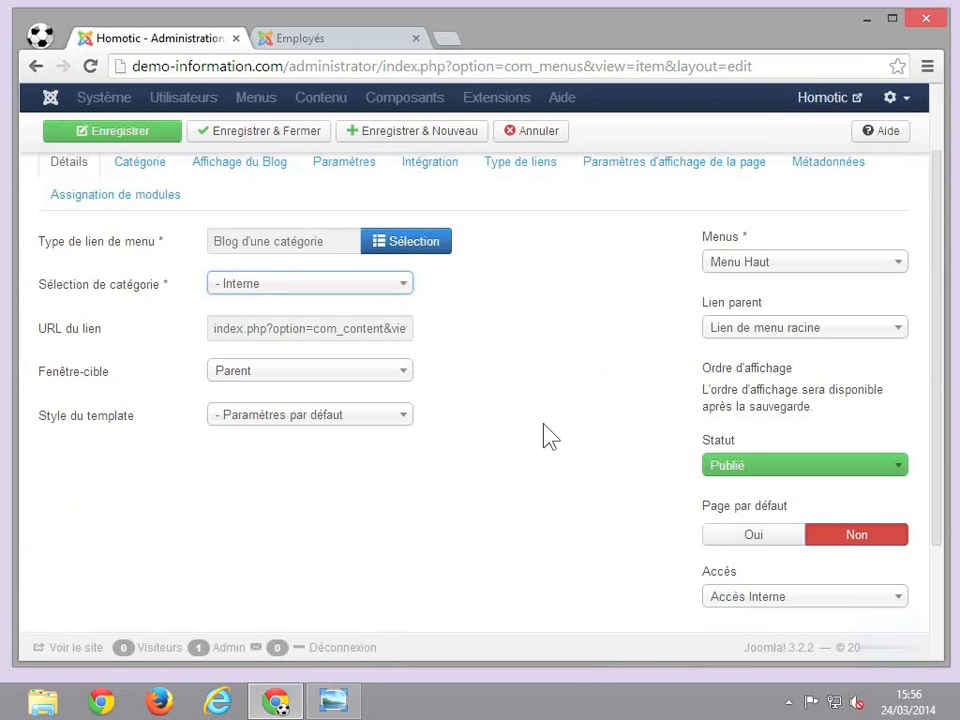
{"action": "scroll", "coordinate": [547, 437], "scroll_direction": "up", "scroll_amount": 3}
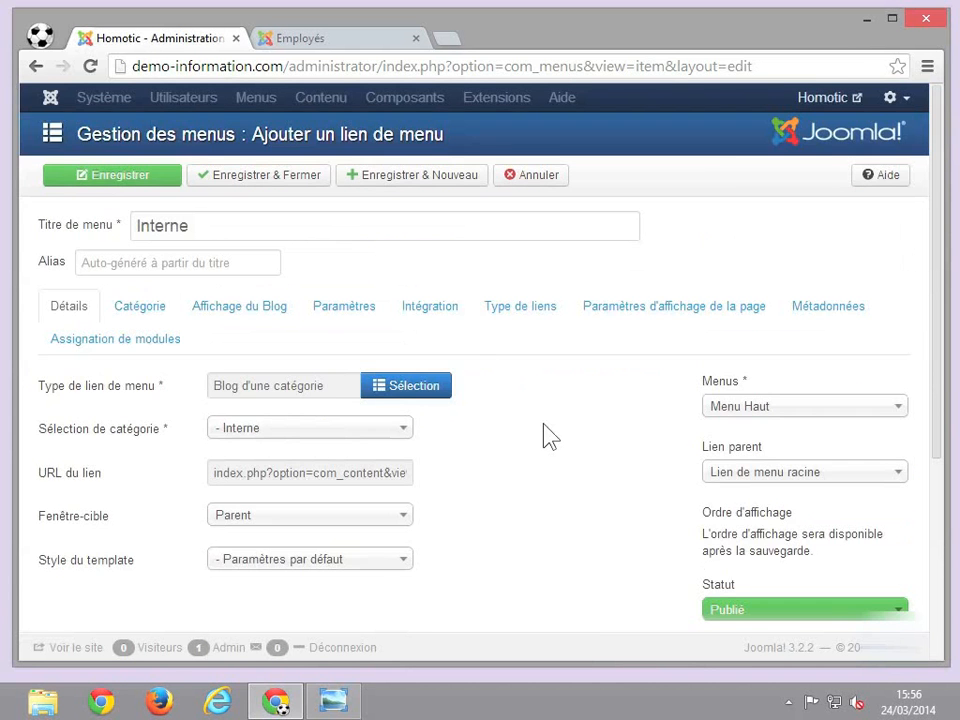
{"action": "left_click", "coordinate": [320, 186]}
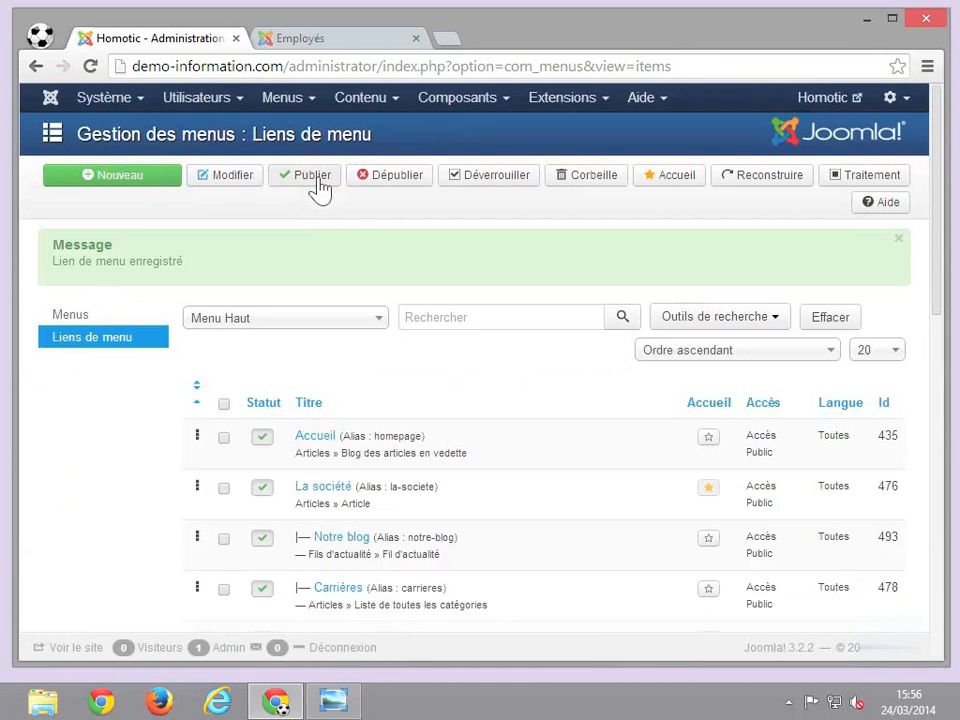
On the public site's Employés page, log in with the prefilled credentials and look over the profile page.
{"action": "left_click", "coordinate": [332, 39]}
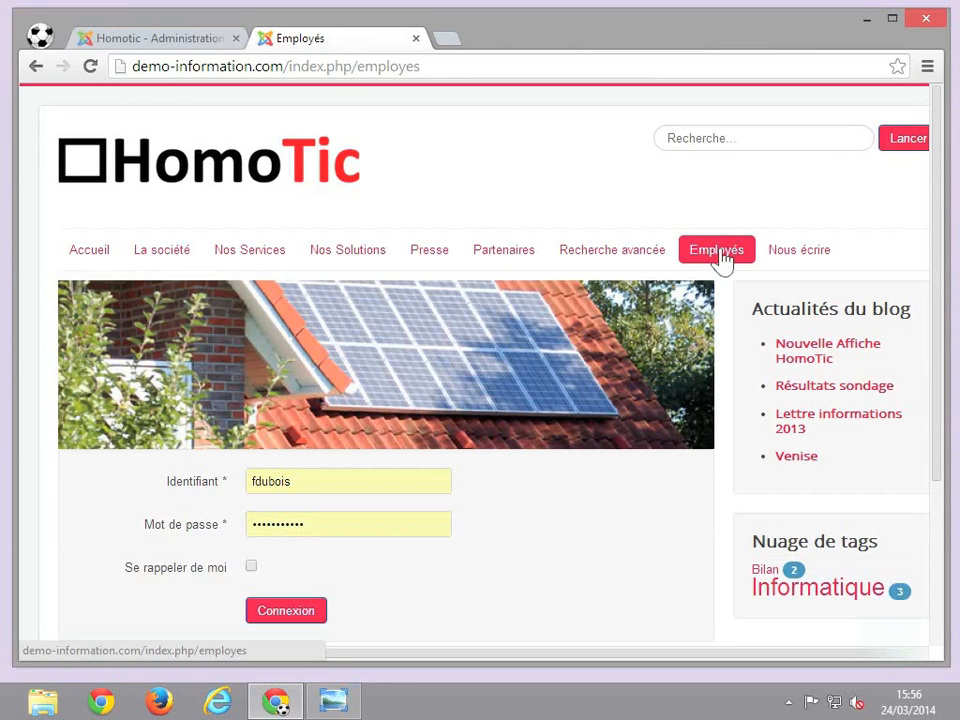
{"action": "left_click", "coordinate": [279, 615]}
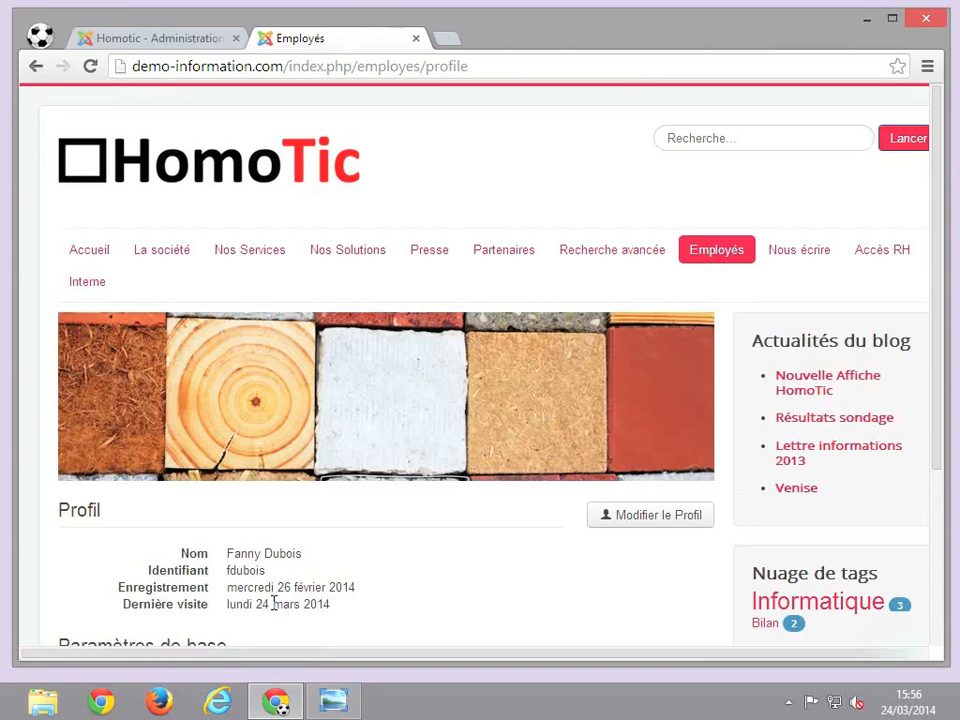
{"action": "scroll", "coordinate": [510, 602], "scroll_direction": "down", "scroll_amount": 3}
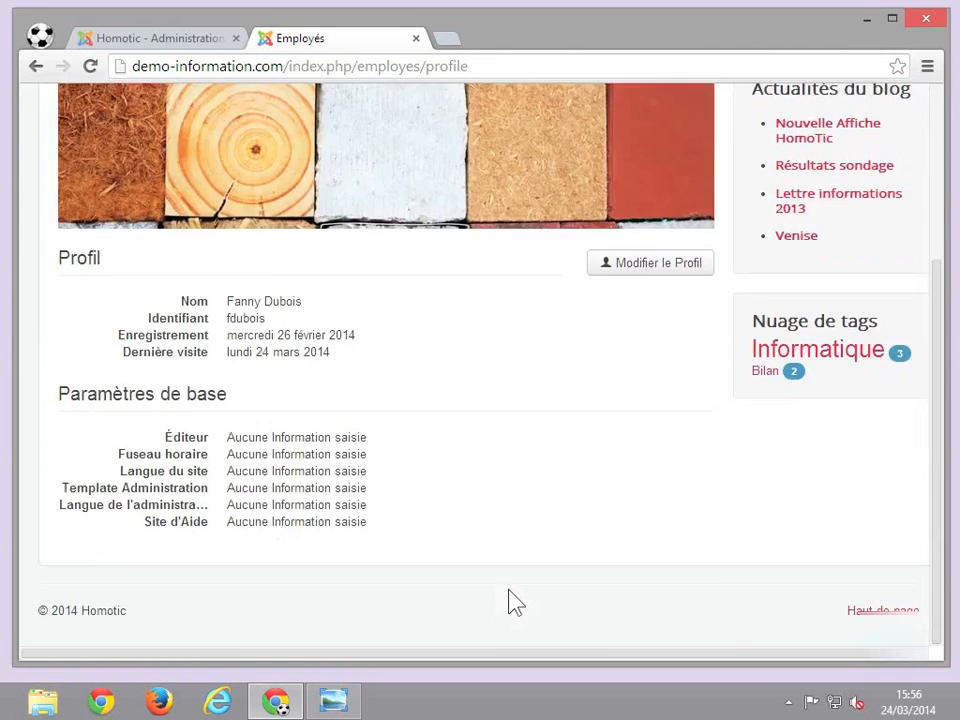
{"action": "scroll", "coordinate": [510, 602], "scroll_direction": "up", "scroll_amount": 3}
Open the Interne link for editing from the public menu, set its parent link to Employés, and save and close it.
{"action": "mouse_move", "coordinate": [731, 247]}
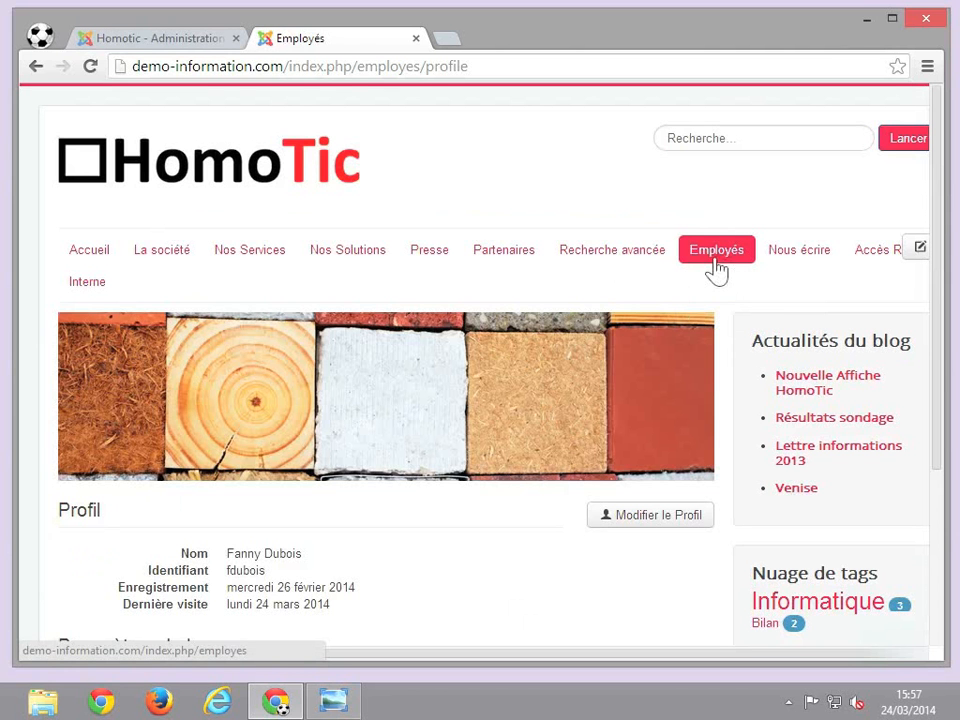
{"action": "mouse_move", "coordinate": [872, 261]}
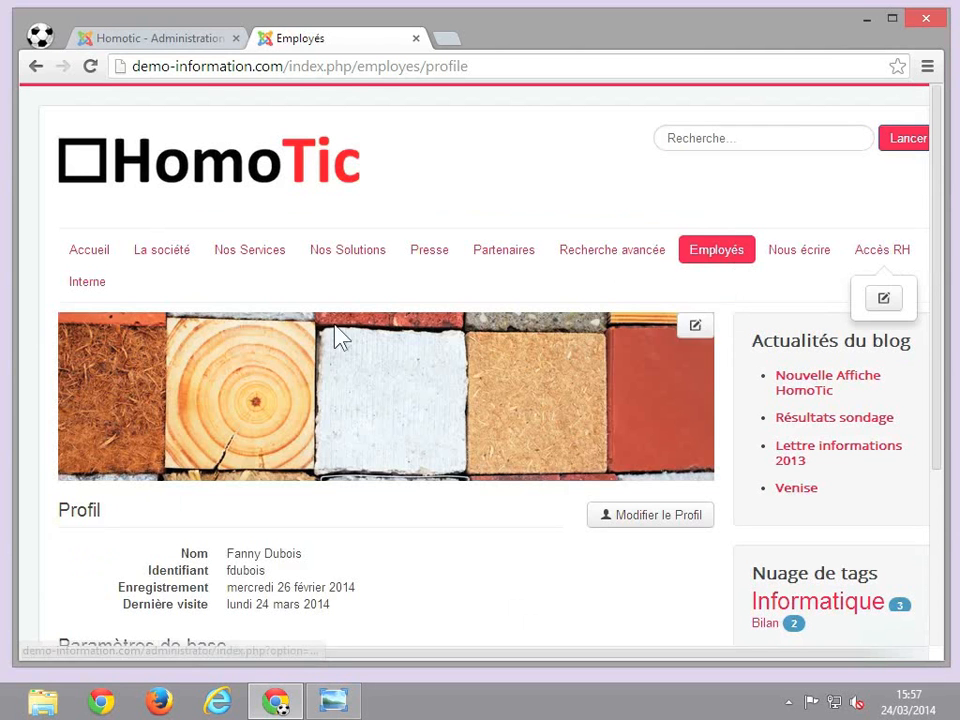
{"action": "mouse_move", "coordinate": [97, 297]}
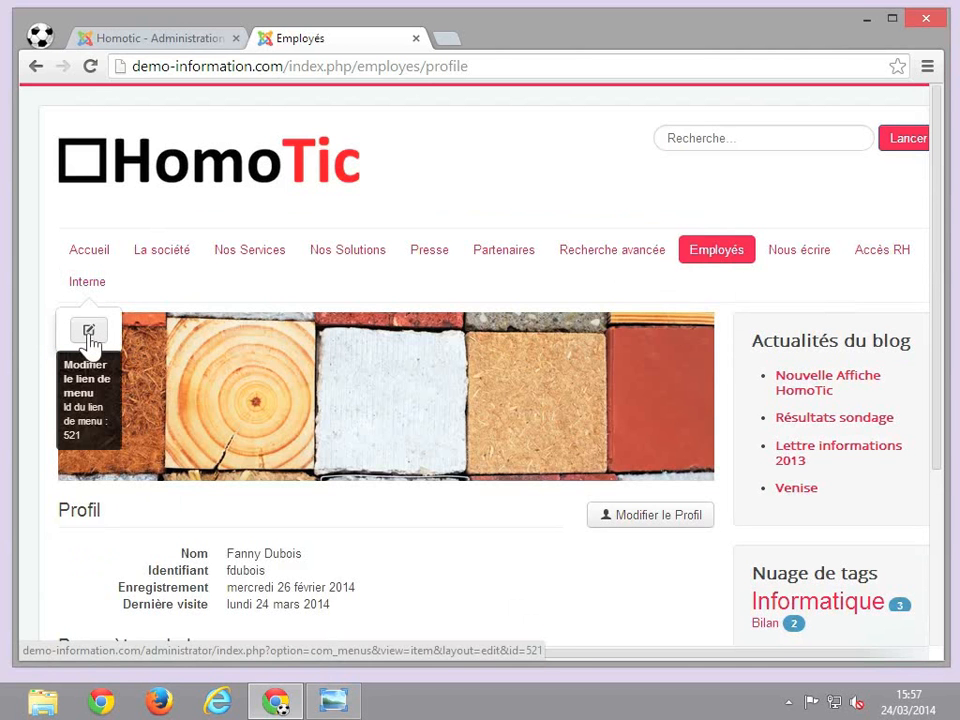
{"action": "left_click", "coordinate": [88, 333]}
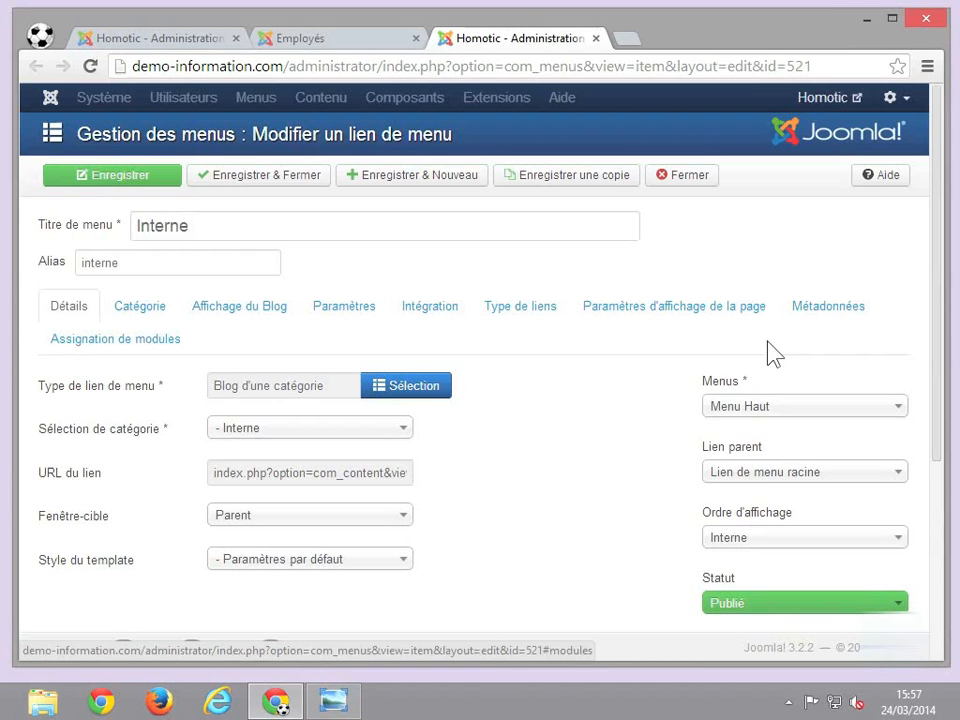
{"action": "left_click", "coordinate": [772, 474]}
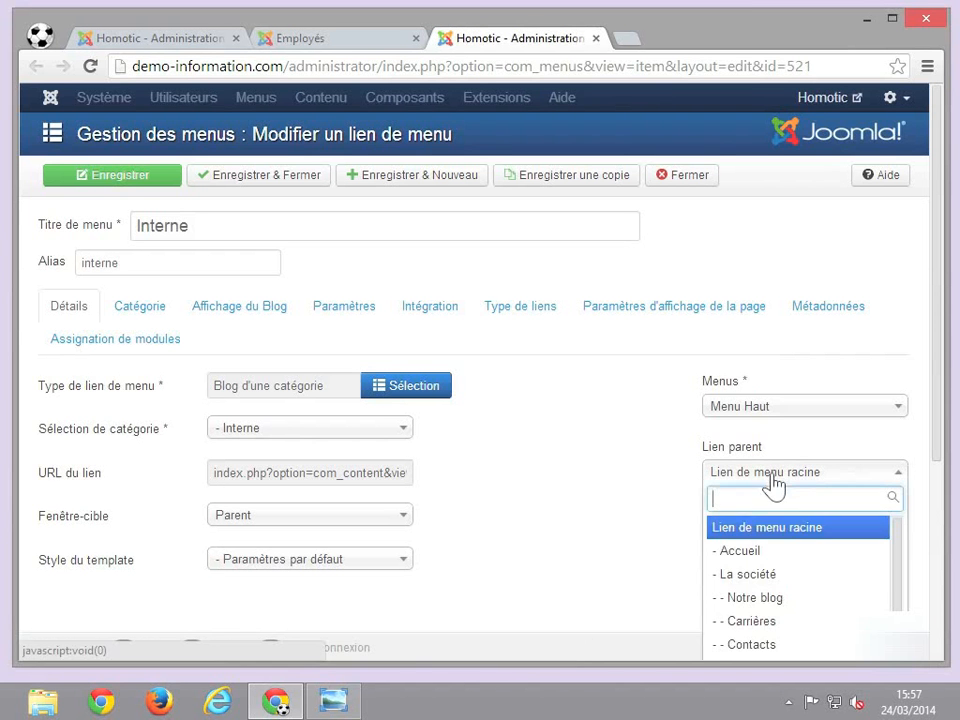
{"action": "scroll", "coordinate": [776, 590], "scroll_direction": "down", "scroll_amount": 8}
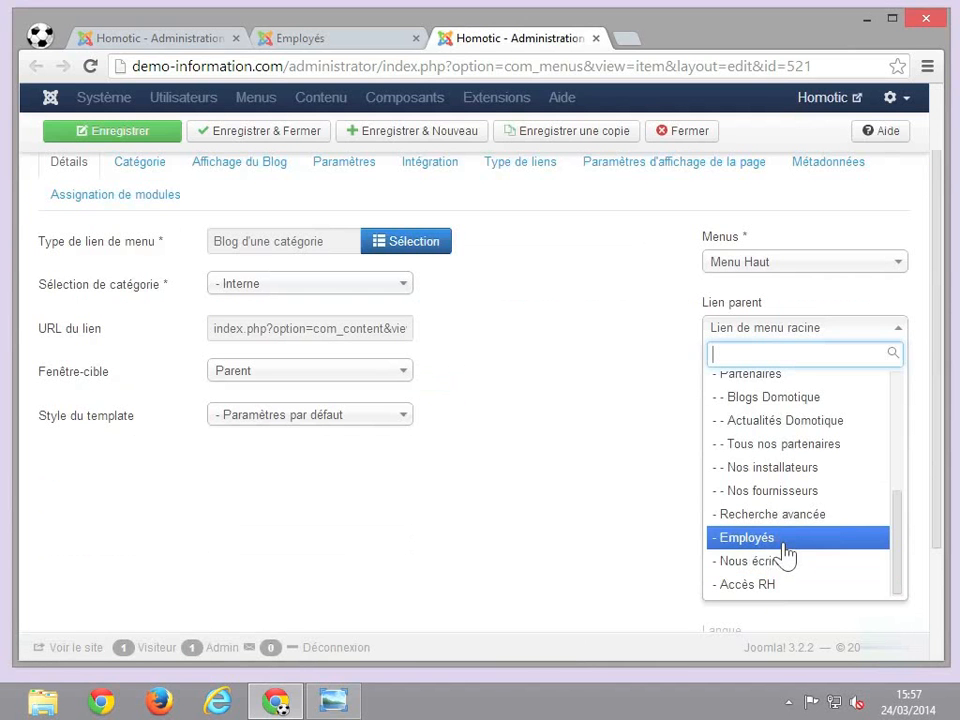
{"action": "left_click", "coordinate": [781, 538]}
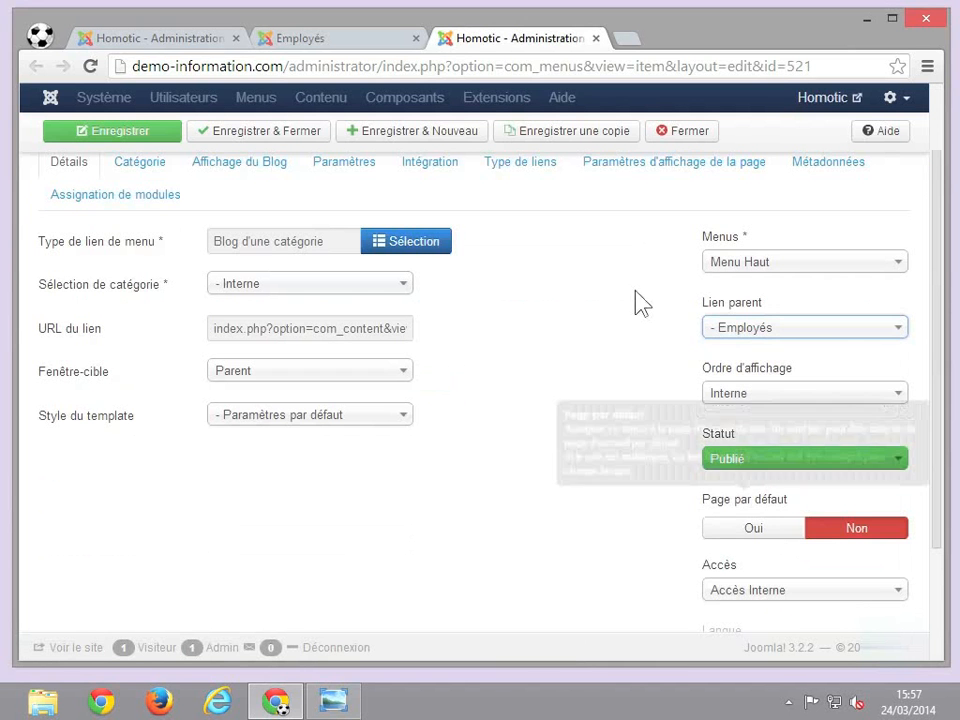
{"action": "left_click", "coordinate": [311, 138]}
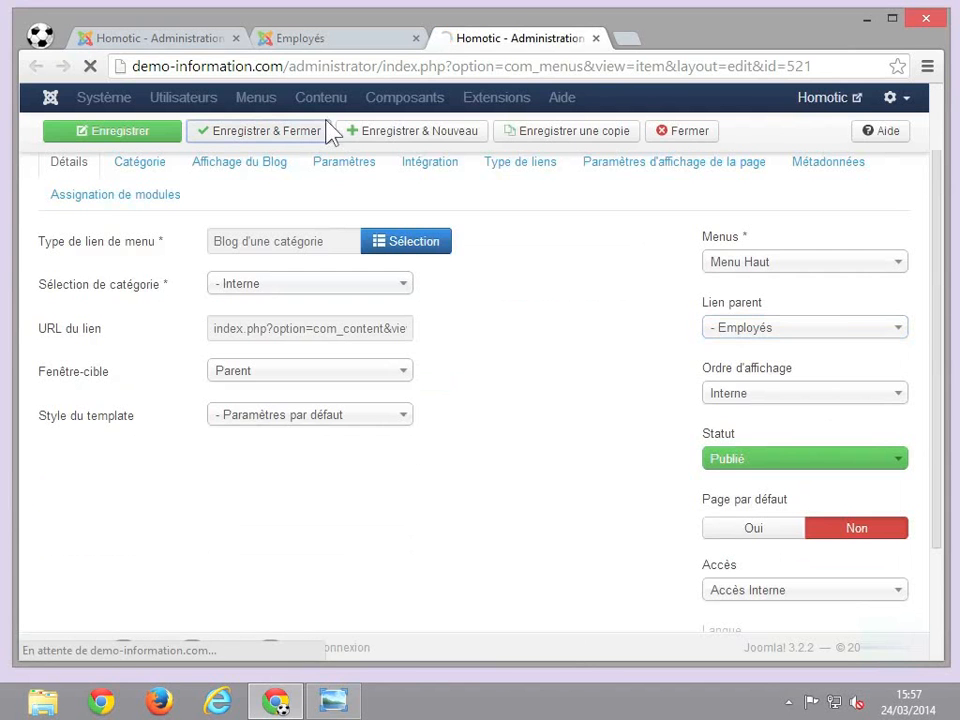
{"action": "left_click", "coordinate": [596, 38]}
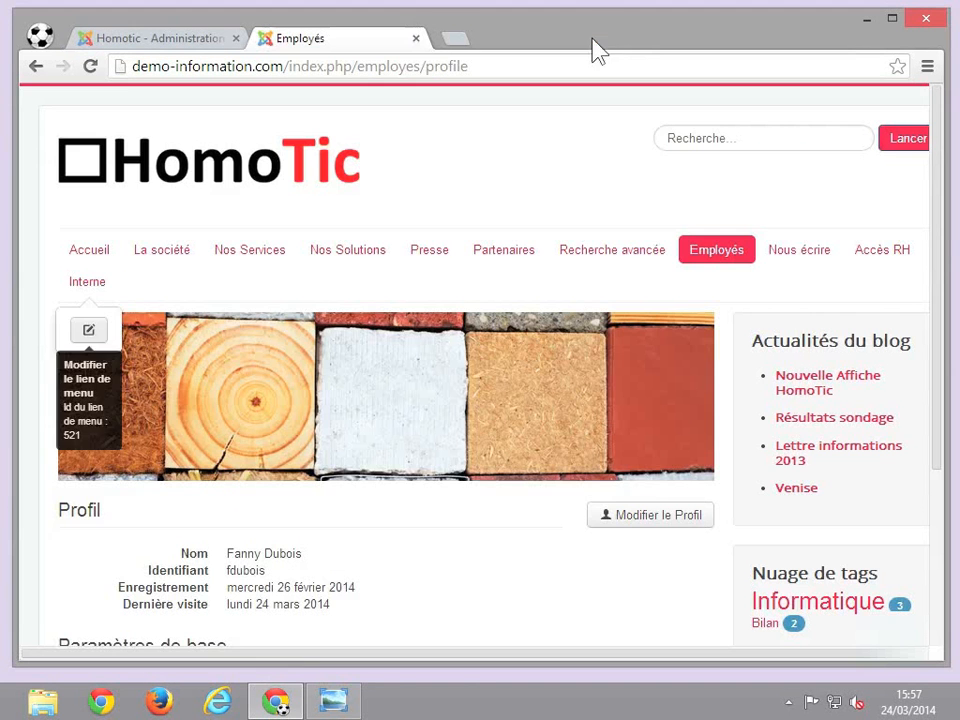
Open the Accès RH link for editing from the public menu, set its parent link to Employés, and save and close it.
{"action": "left_click", "coordinate": [881, 312]}
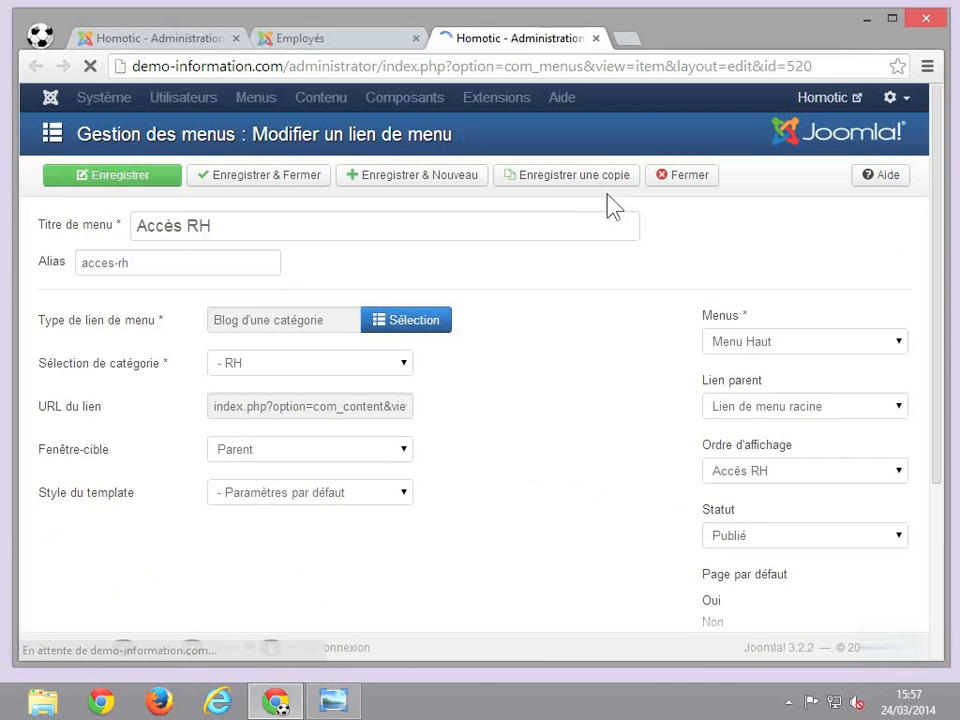
{"action": "left_click", "coordinate": [816, 471]}
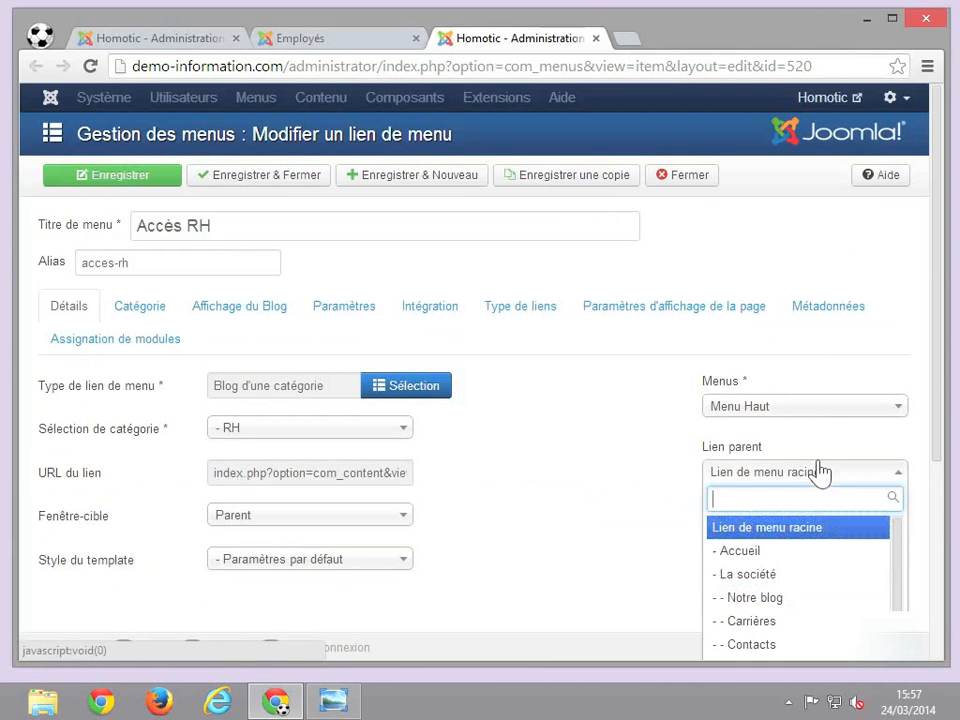
{"action": "scroll", "coordinate": [765, 623], "scroll_direction": "down", "scroll_amount": 3}
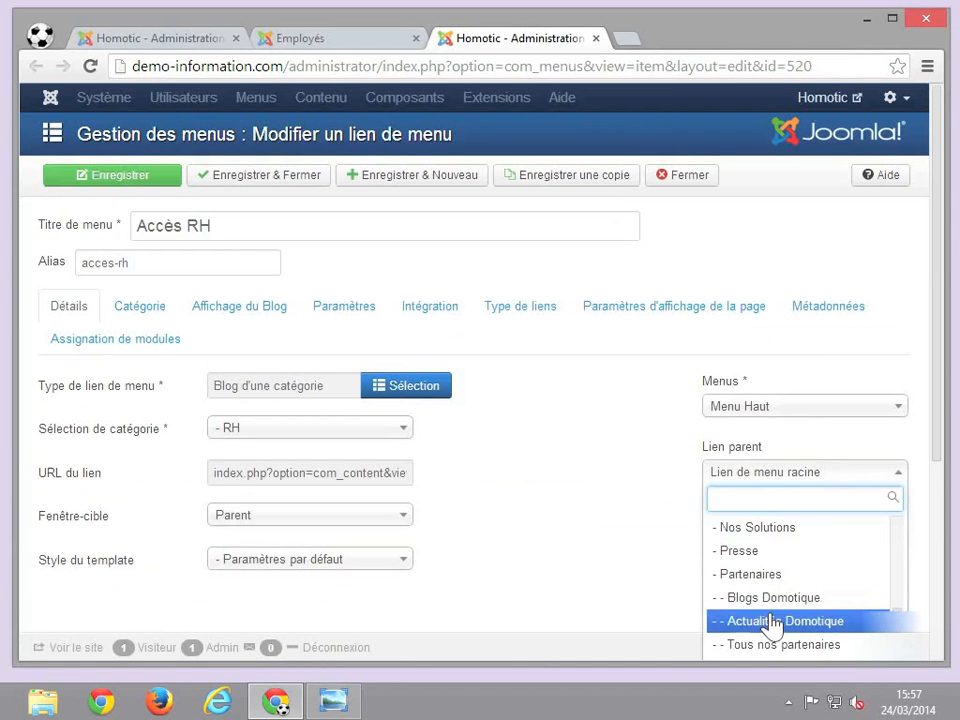
{"action": "scroll", "coordinate": [770, 622], "scroll_direction": "down", "scroll_amount": 2}
{"action": "scroll", "coordinate": [771, 623], "scroll_direction": "down", "scroll_amount": 3}
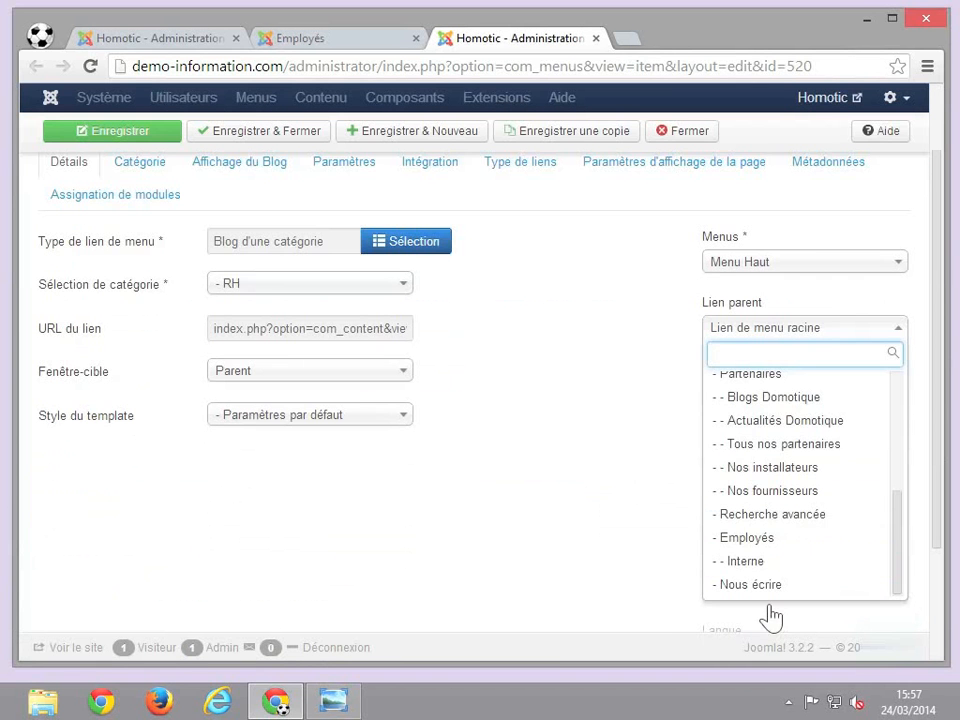
{"action": "left_click", "coordinate": [763, 540]}
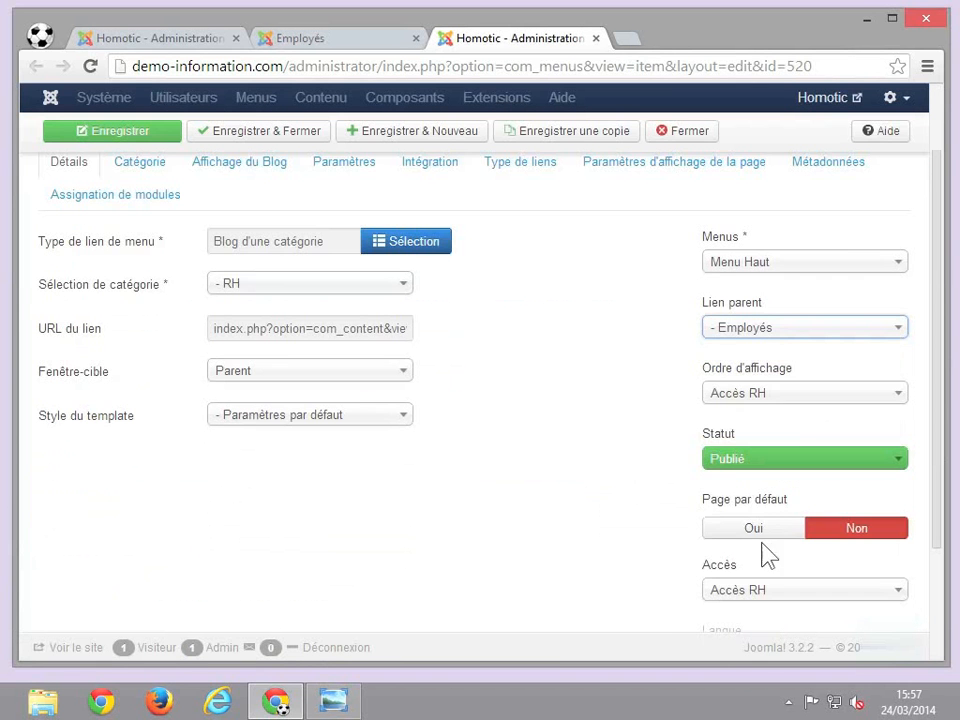
{"action": "left_click", "coordinate": [285, 138]}
Reload the public Employés profile page and check the main menu and the sidebar modules.
{"action": "left_click", "coordinate": [262, 38]}
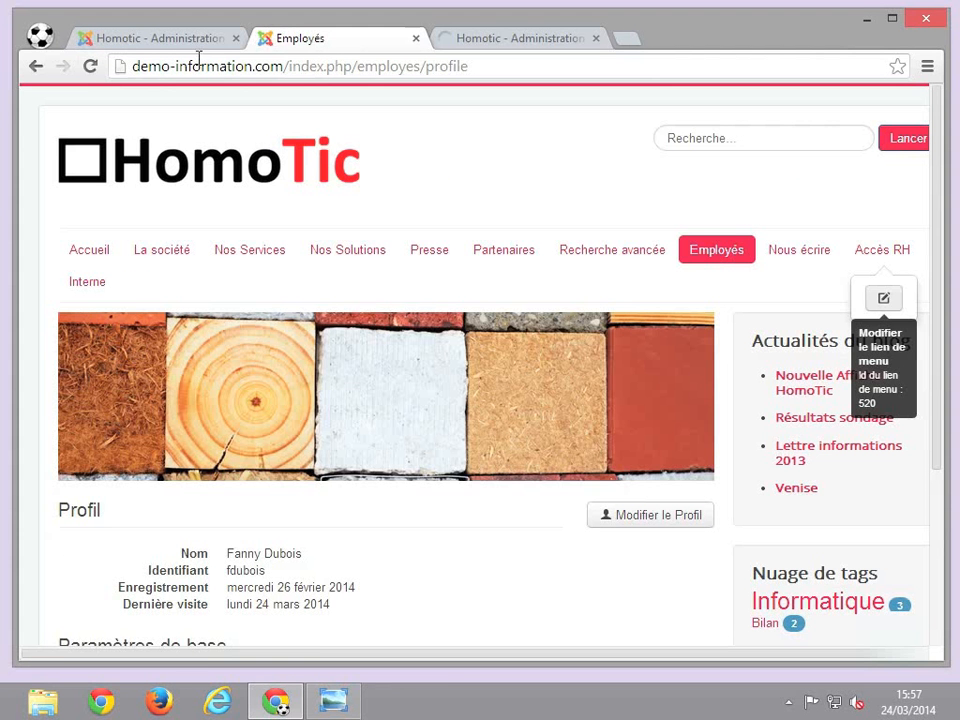
{"action": "left_click", "coordinate": [89, 67]}
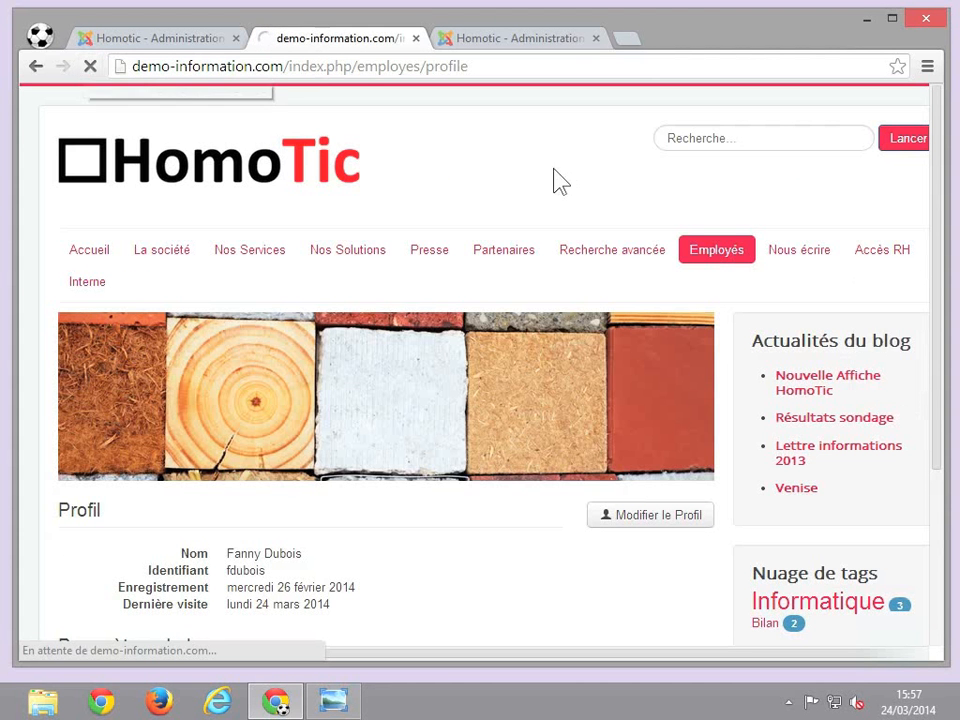
{"action": "mouse_move", "coordinate": [754, 275]}
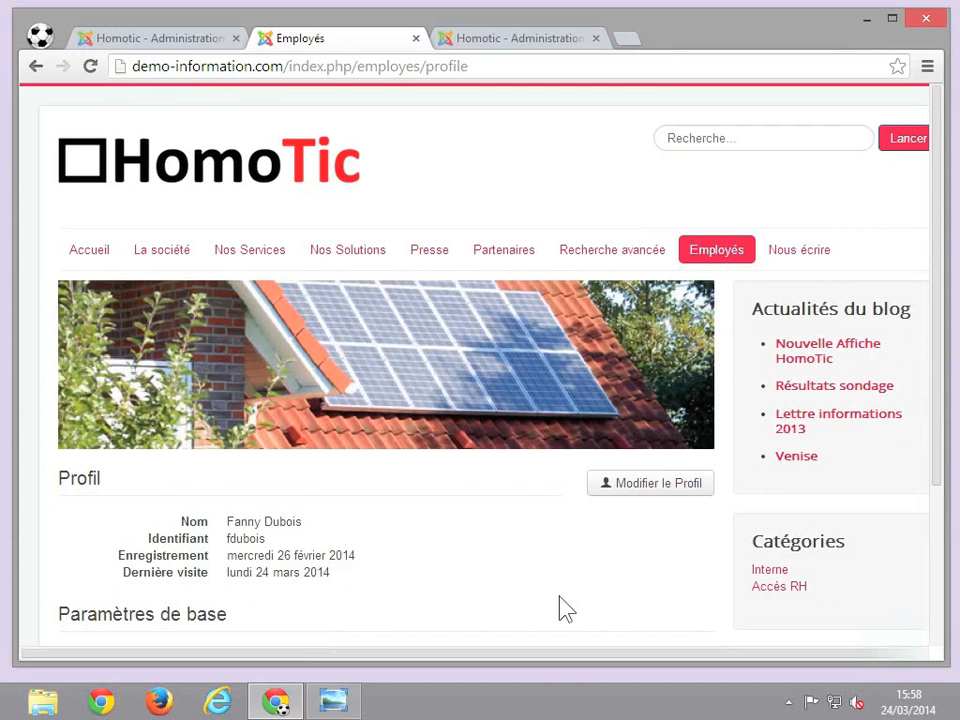
{"action": "scroll", "coordinate": [565, 609], "scroll_direction": "down", "scroll_amount": 3}
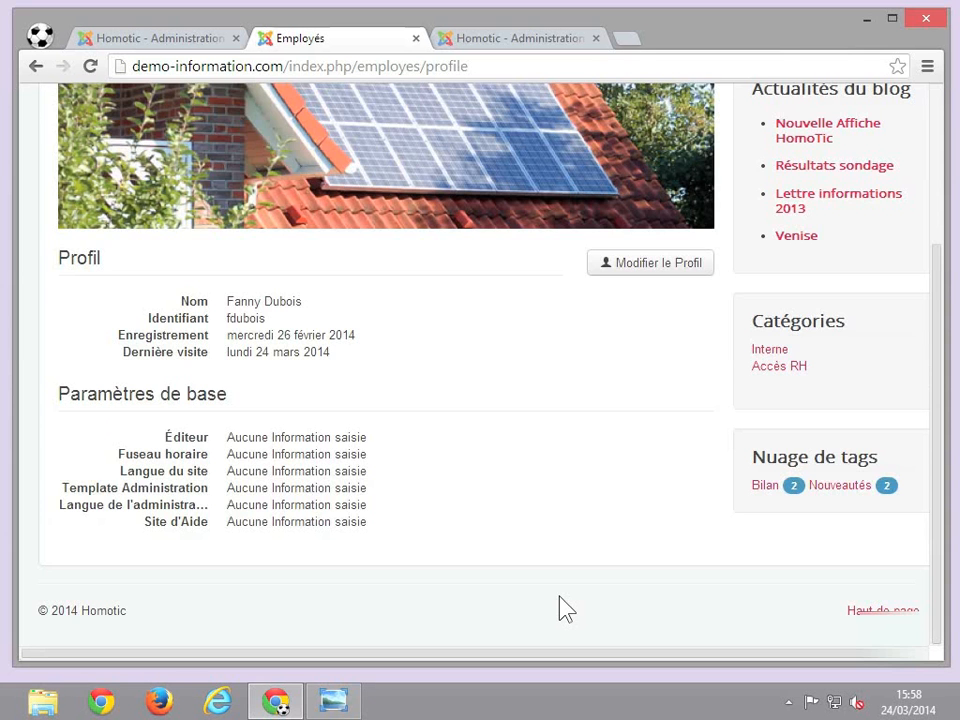
{"action": "scroll", "coordinate": [565, 609], "scroll_direction": "up", "scroll_amount": 3}
{"action": "scroll", "coordinate": [565, 609], "scroll_direction": "down", "scroll_amount": 3}
{"action": "scroll", "coordinate": [562, 608], "scroll_direction": "up", "scroll_amount": 3}
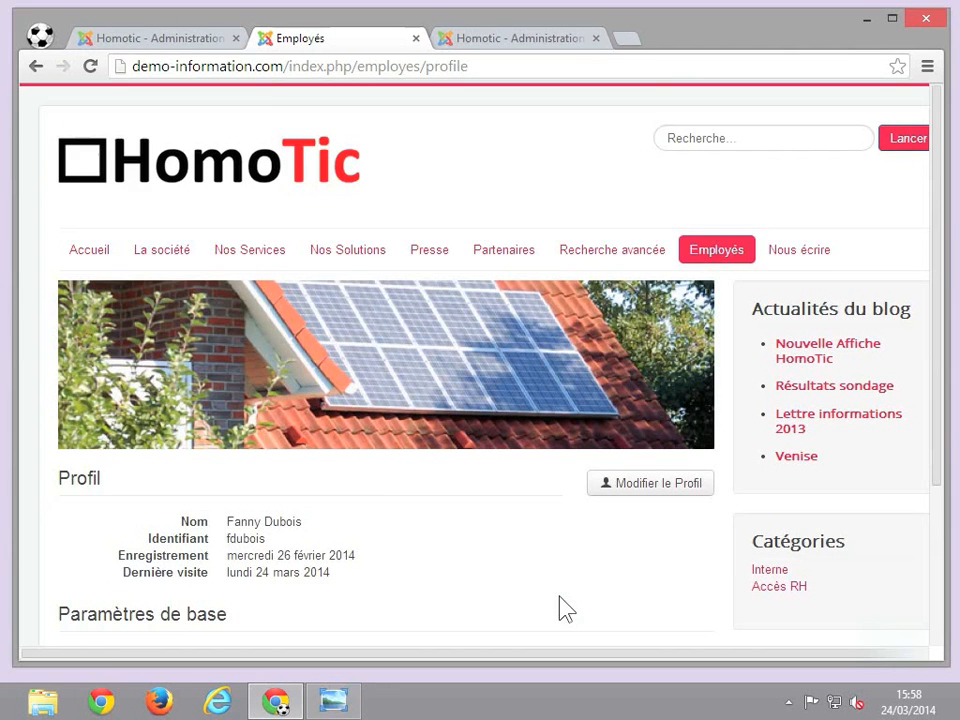
In the administration's module manager, search for "connexion" and open the Connexion module for editing.
{"action": "left_click", "coordinate": [119, 42]}
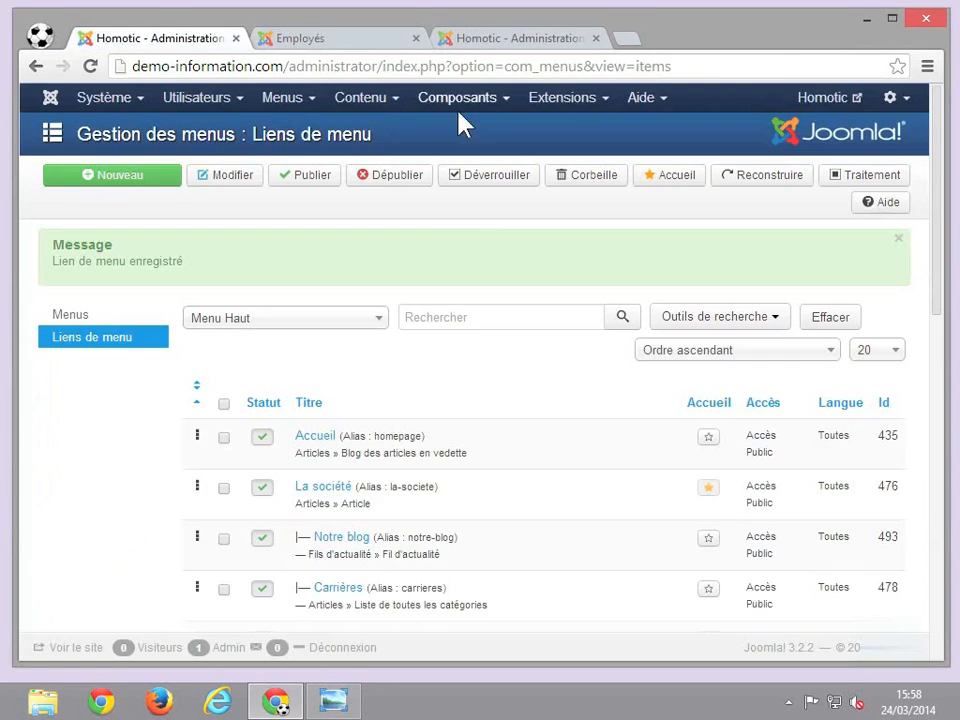
{"action": "left_click", "coordinate": [561, 99]}
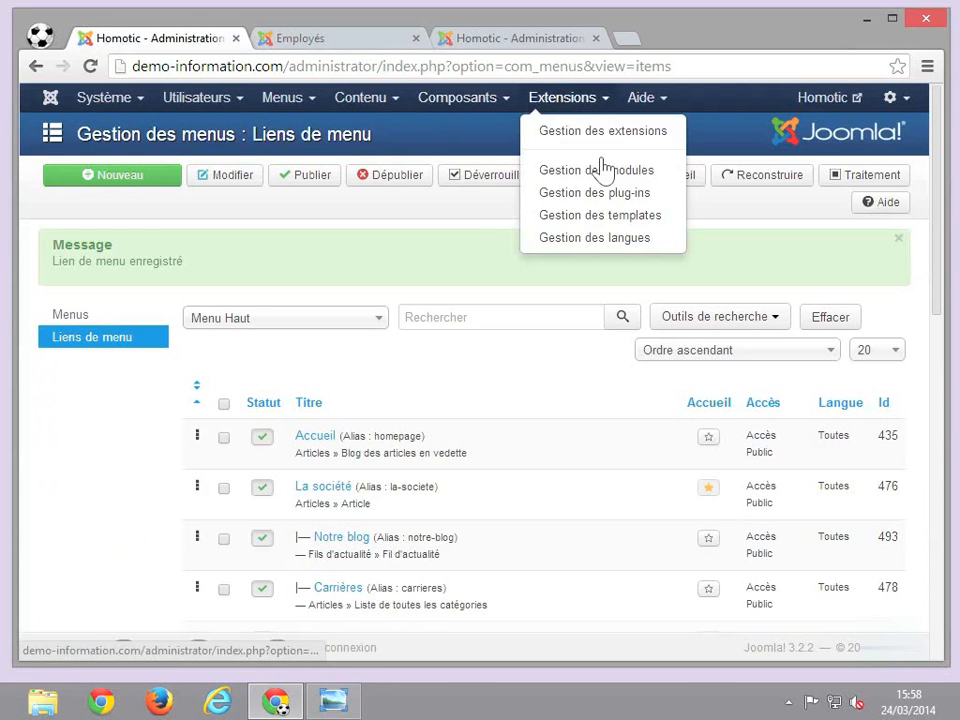
{"action": "left_click", "coordinate": [600, 170]}
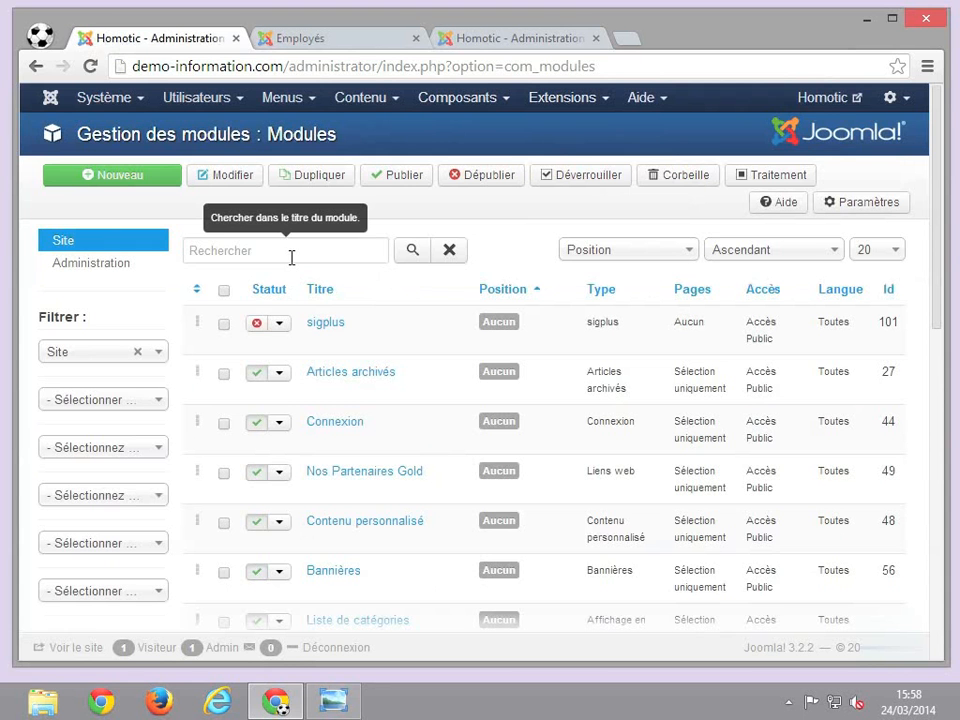
{"action": "left_click", "coordinate": [291, 257]}
{"action": "type", "text": "connew"}
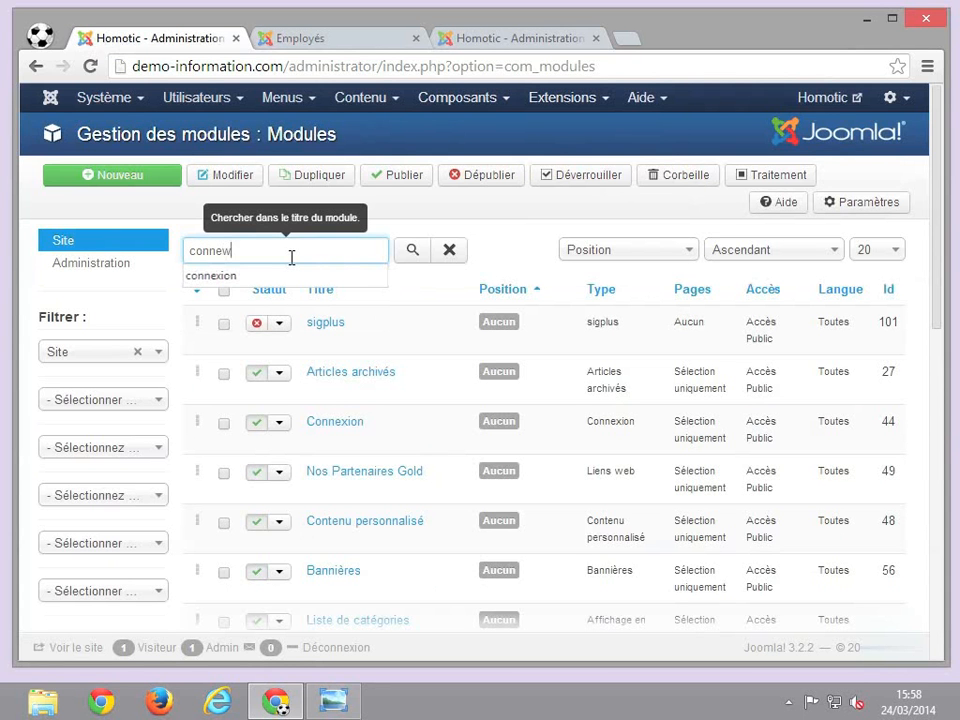
{"action": "key", "text": "BackSpace"}
{"action": "type", "text": "xion"}
{"action": "key", "text": "Return"}
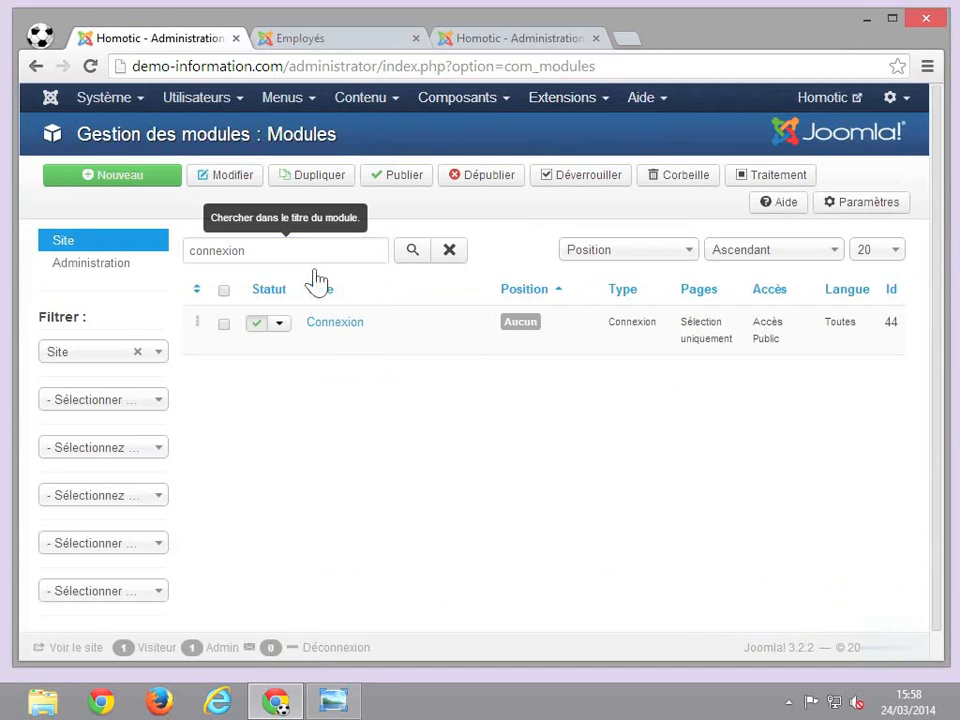
{"action": "left_click", "coordinate": [360, 333]}
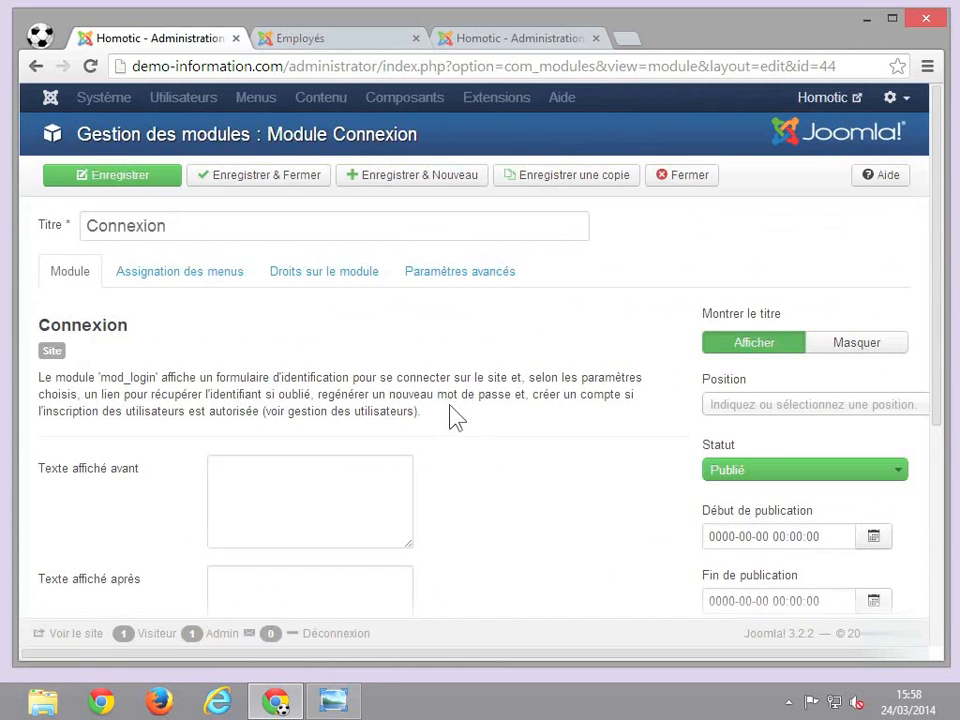
Review the Connexion module's settings and set its position to Droite [position-7].
{"action": "scroll", "coordinate": [452, 418], "scroll_direction": "down", "scroll_amount": 3}
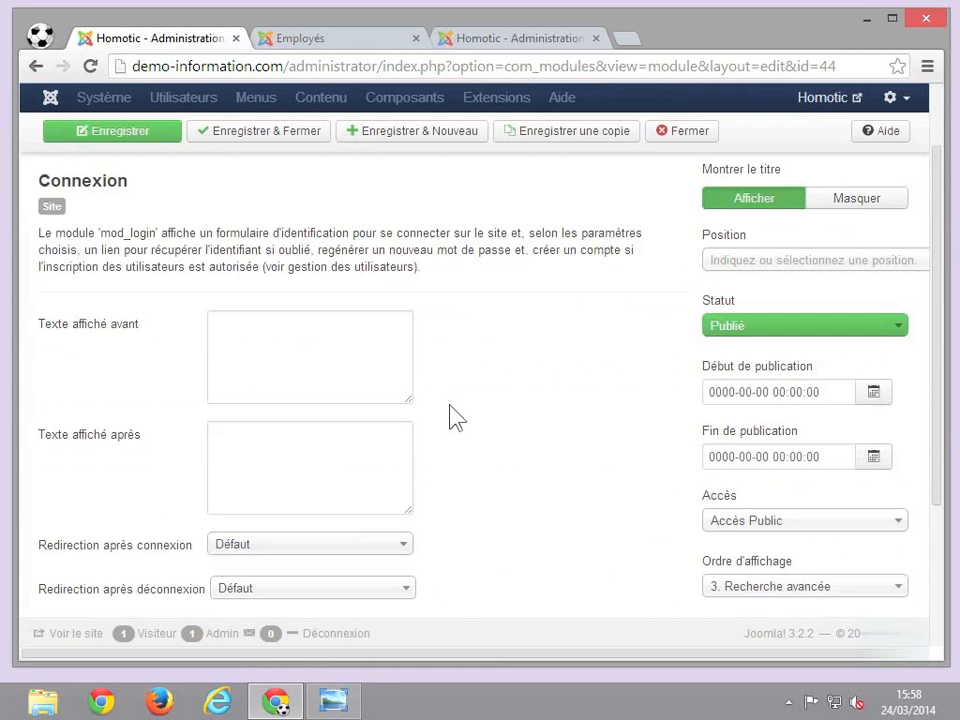
{"action": "scroll", "coordinate": [452, 418], "scroll_direction": "down", "scroll_amount": 4}
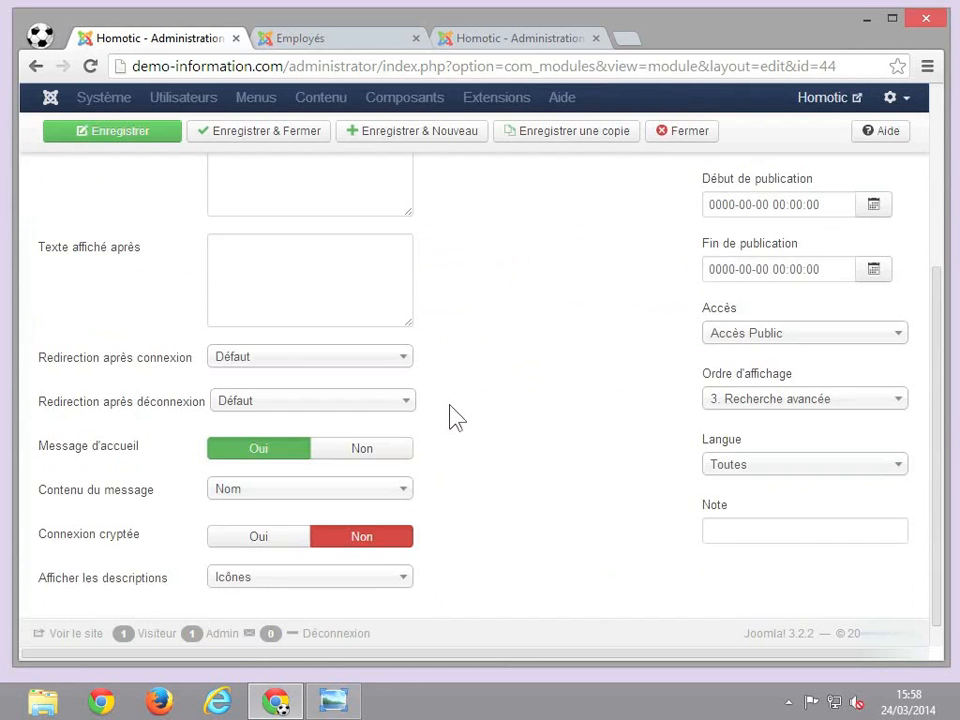
{"action": "scroll", "coordinate": [452, 418], "scroll_direction": "down", "scroll_amount": 1}
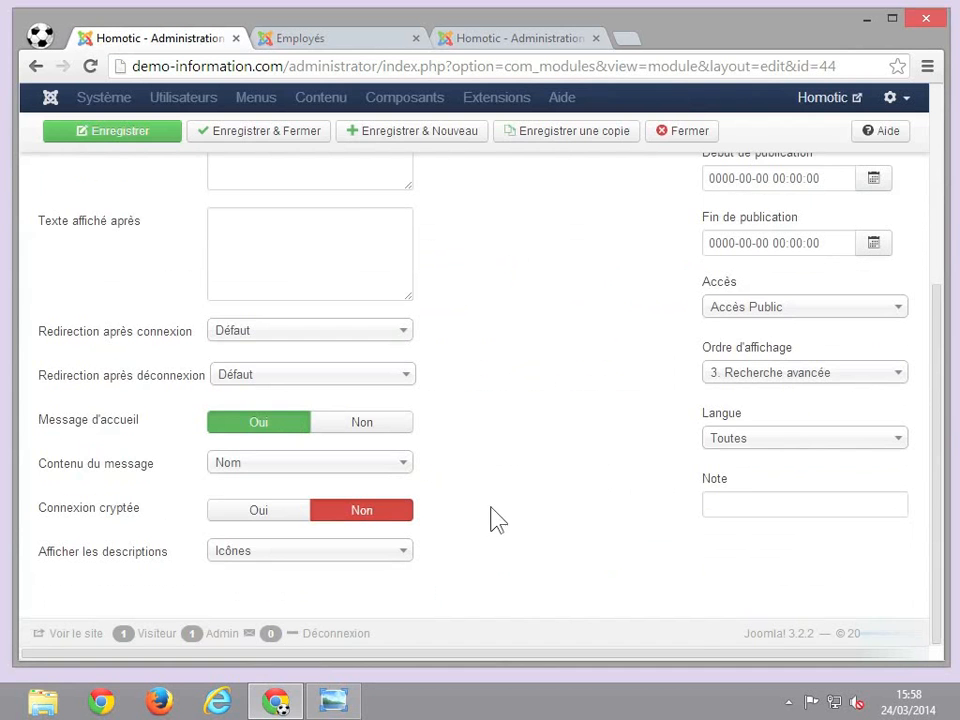
{"action": "scroll", "coordinate": [490, 528], "scroll_direction": "up", "scroll_amount": 4}
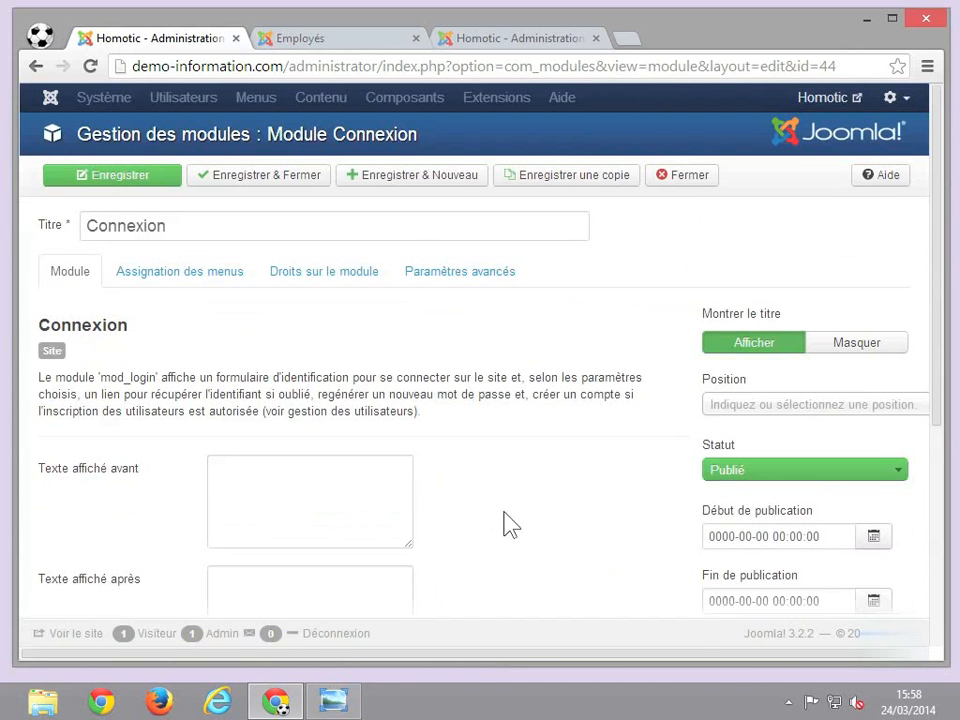
{"action": "left_click", "coordinate": [755, 423]}
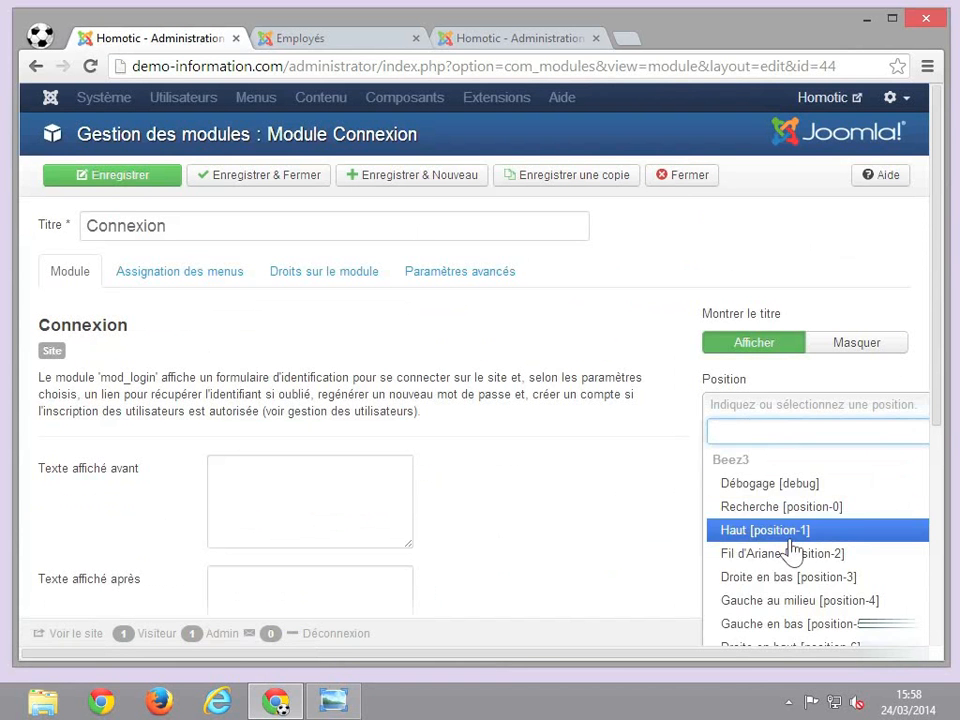
{"action": "scroll", "coordinate": [790, 548], "scroll_direction": "down", "scroll_amount": 3}
{"action": "scroll", "coordinate": [790, 548], "scroll_direction": "down", "scroll_amount": 2}
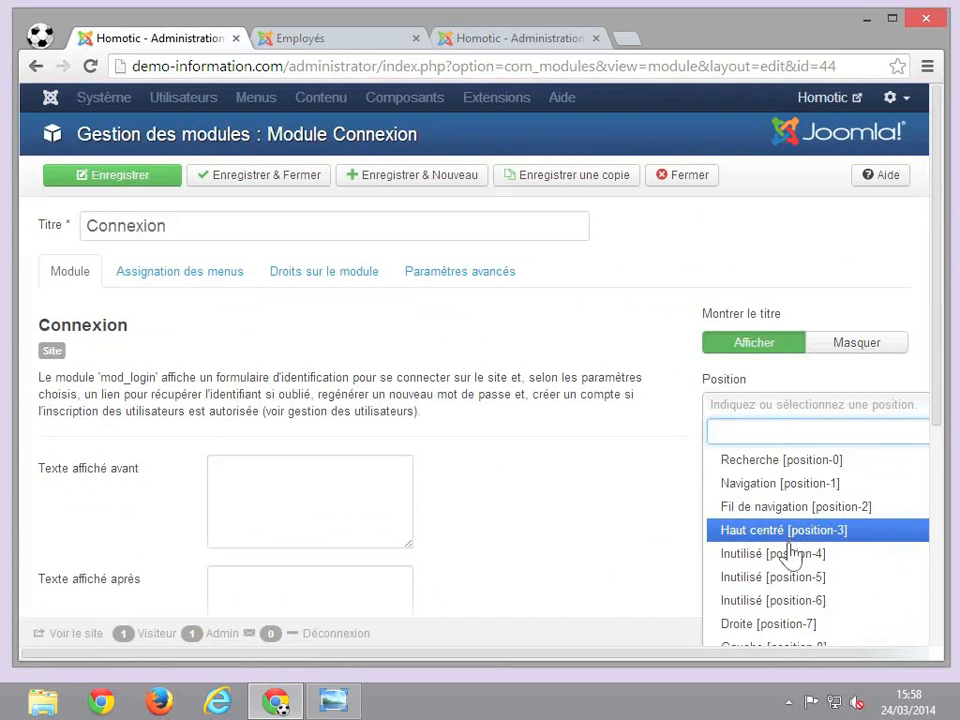
{"action": "left_click", "coordinate": [799, 624]}
Set the Connexion module's display order to 1. sigplus and save the module.
{"action": "scroll", "coordinate": [615, 504], "scroll_direction": "down", "scroll_amount": 3}
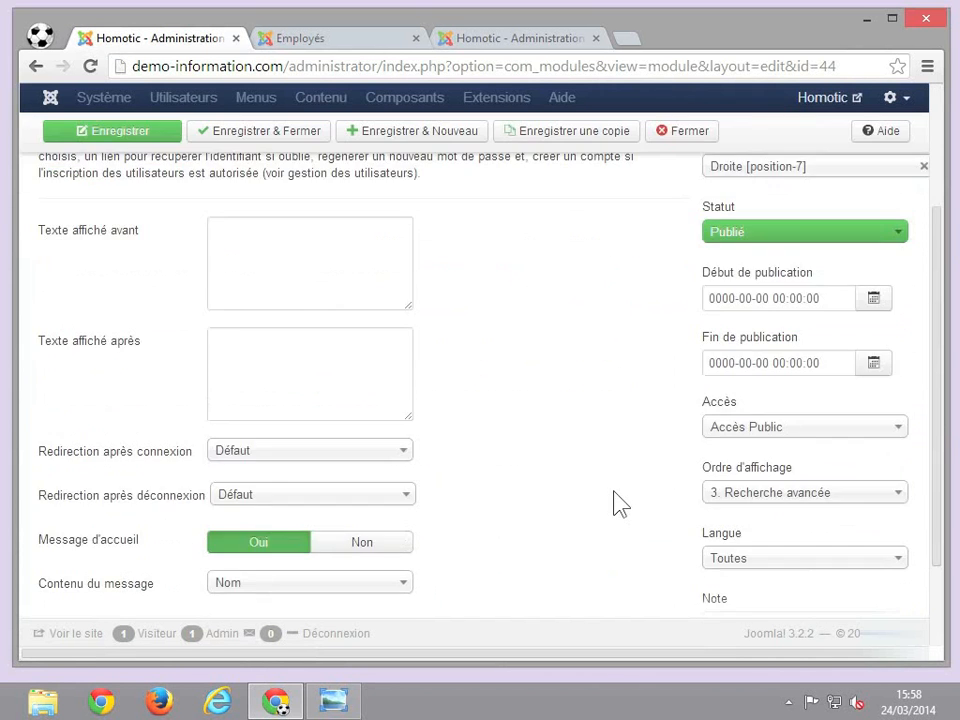
{"action": "left_click", "coordinate": [776, 492]}
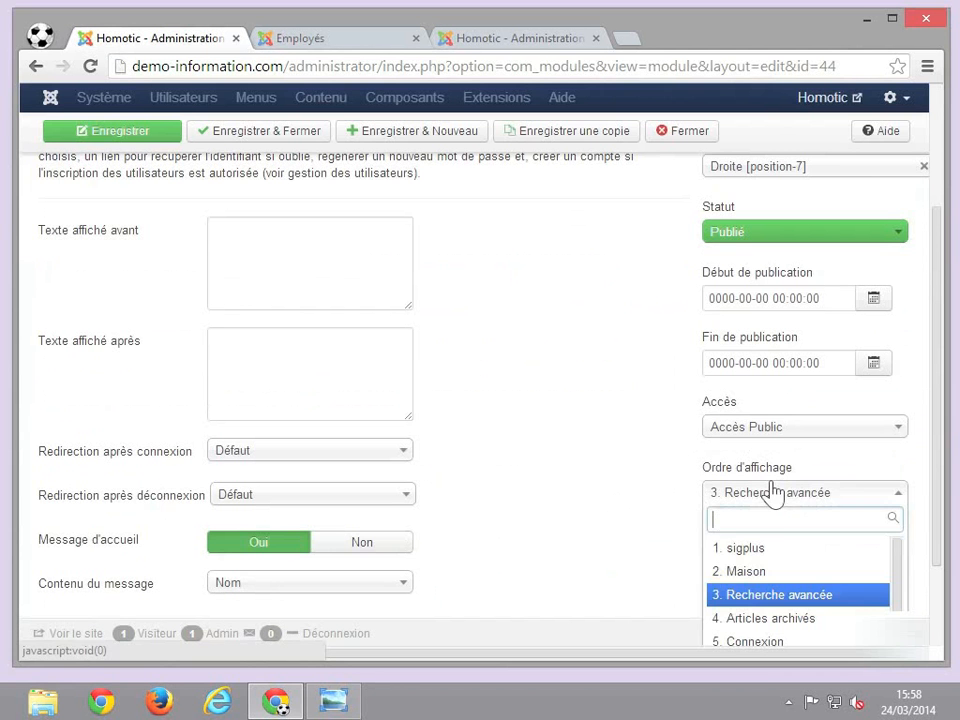
{"action": "left_click", "coordinate": [785, 562]}
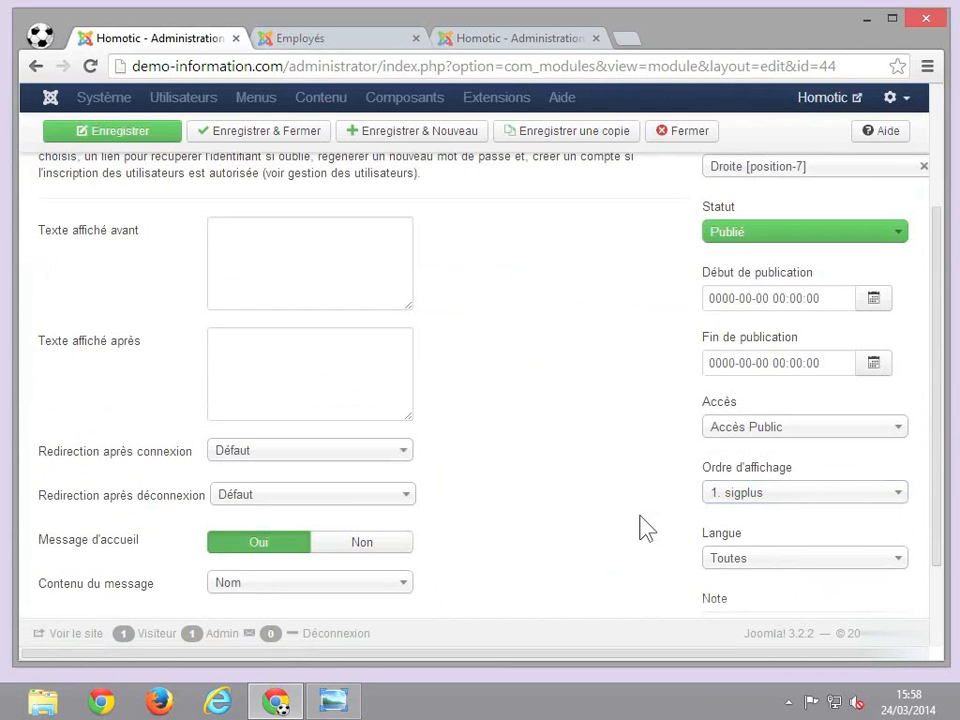
{"action": "scroll", "coordinate": [645, 527], "scroll_direction": "up", "scroll_amount": 3}
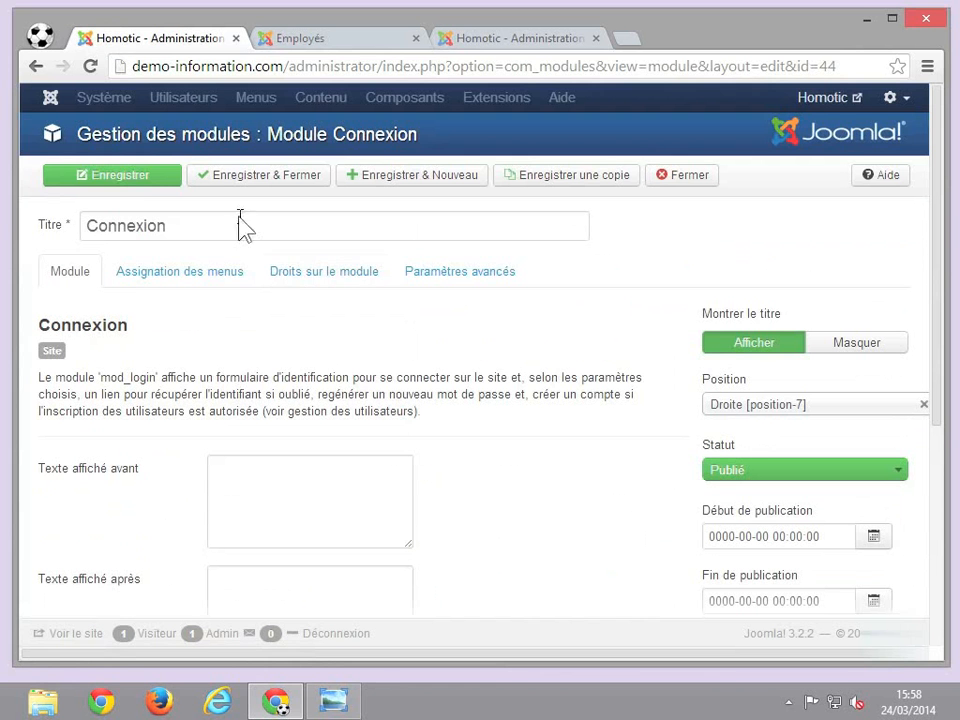
{"action": "left_click", "coordinate": [151, 180]}
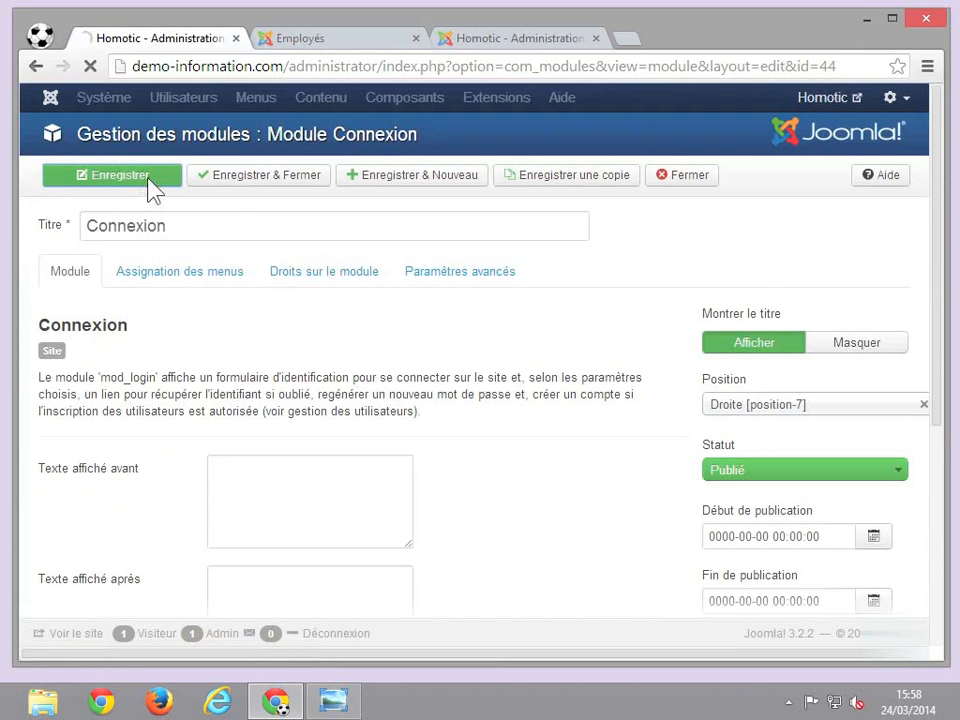
Reload the public profile page, then open the Accueil page, checking both sidebars for the Connexion module.
{"action": "left_click", "coordinate": [331, 38]}
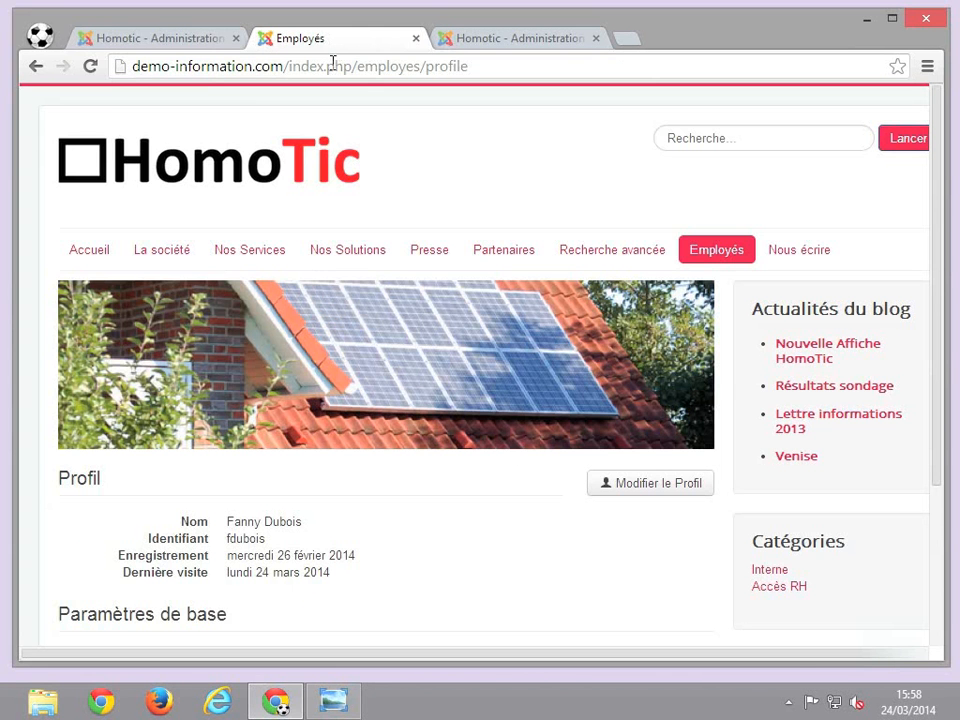
{"action": "left_click", "coordinate": [91, 67]}
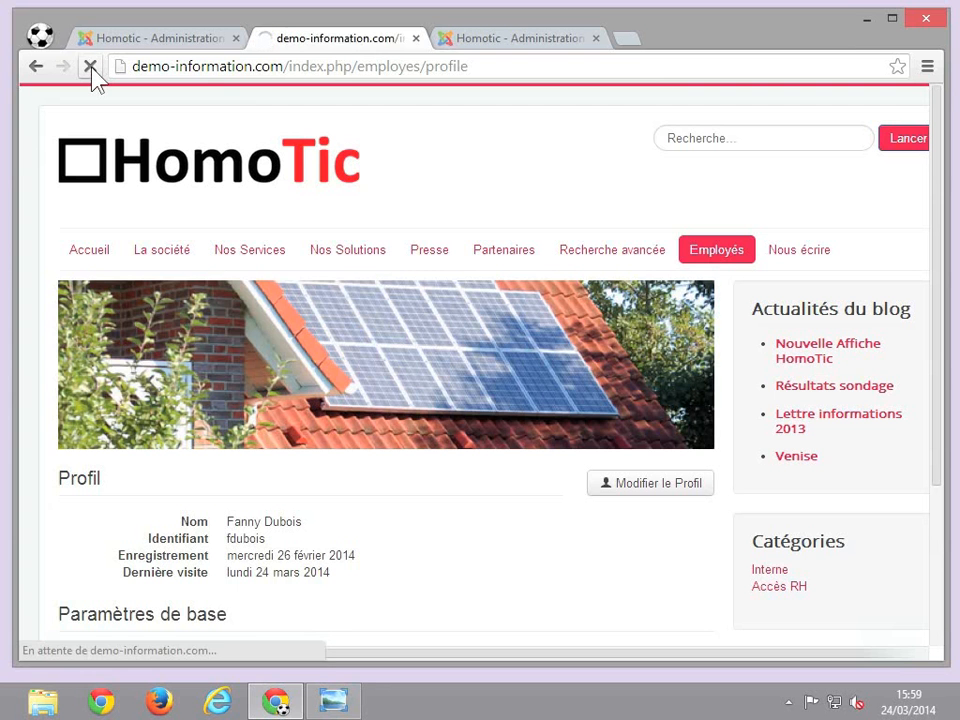
{"action": "scroll", "coordinate": [692, 349], "scroll_direction": "down", "scroll_amount": 3}
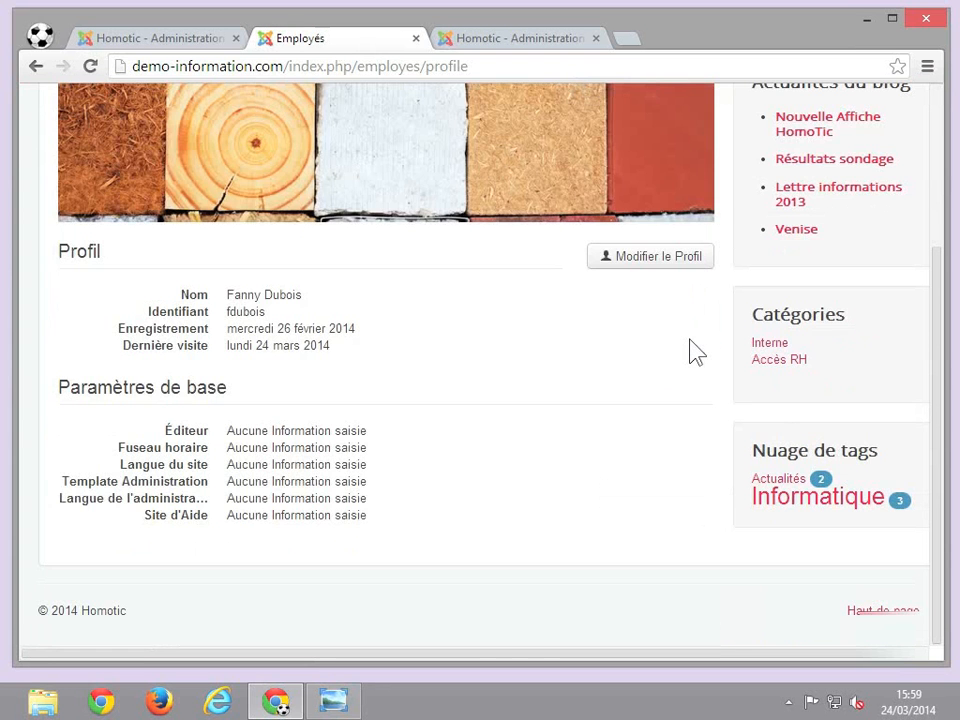
{"action": "scroll", "coordinate": [697, 352], "scroll_direction": "up", "scroll_amount": 5}
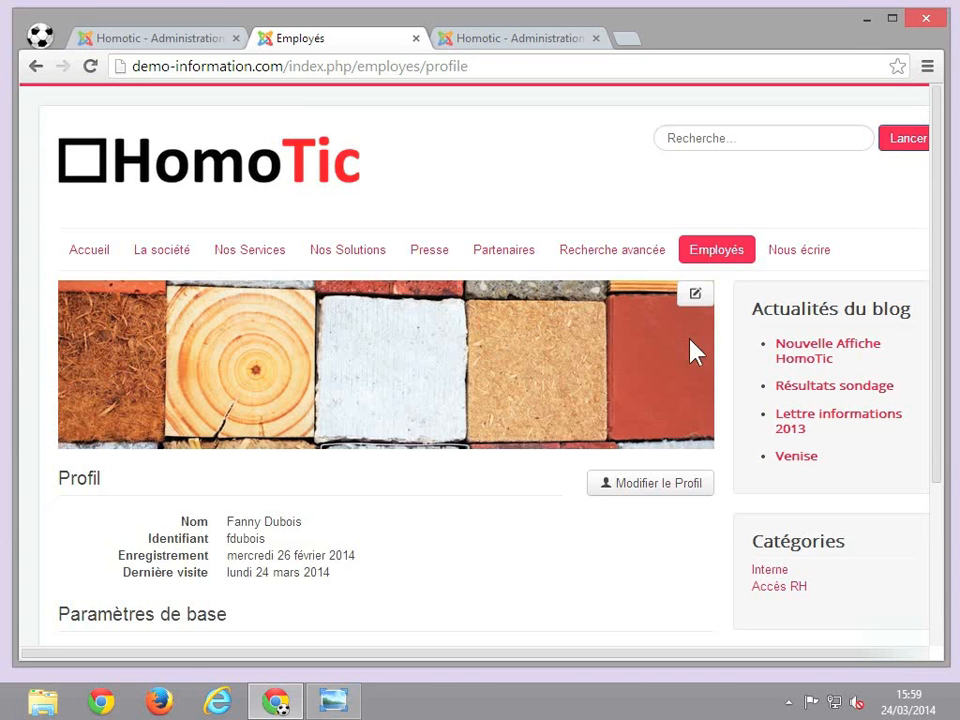
{"action": "left_click", "coordinate": [101, 250]}
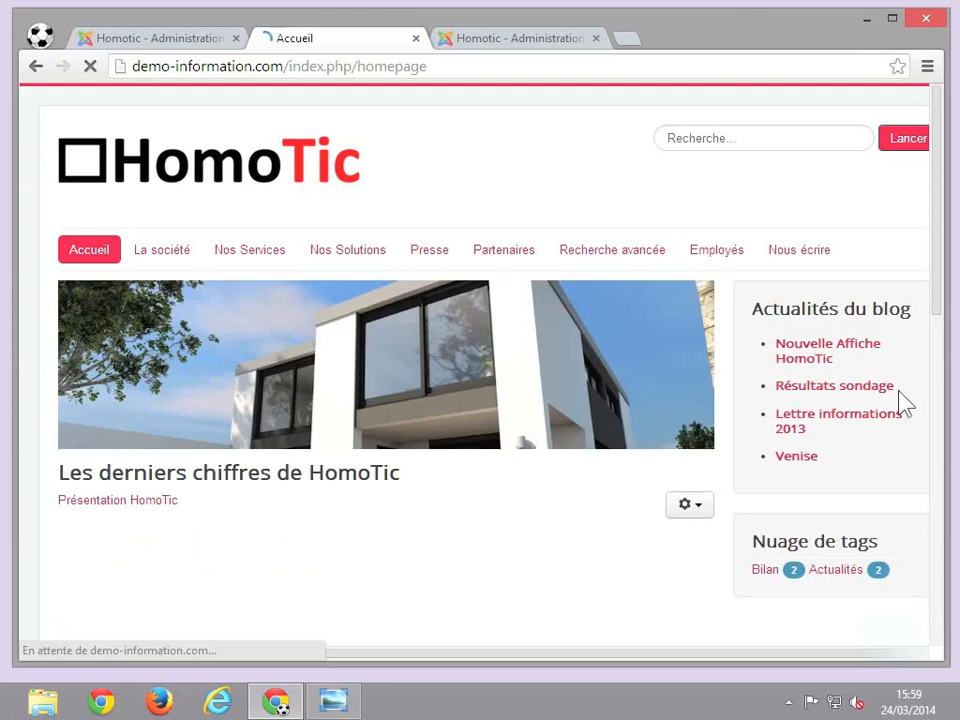
{"action": "scroll", "coordinate": [853, 437], "scroll_direction": "down", "scroll_amount": 2}
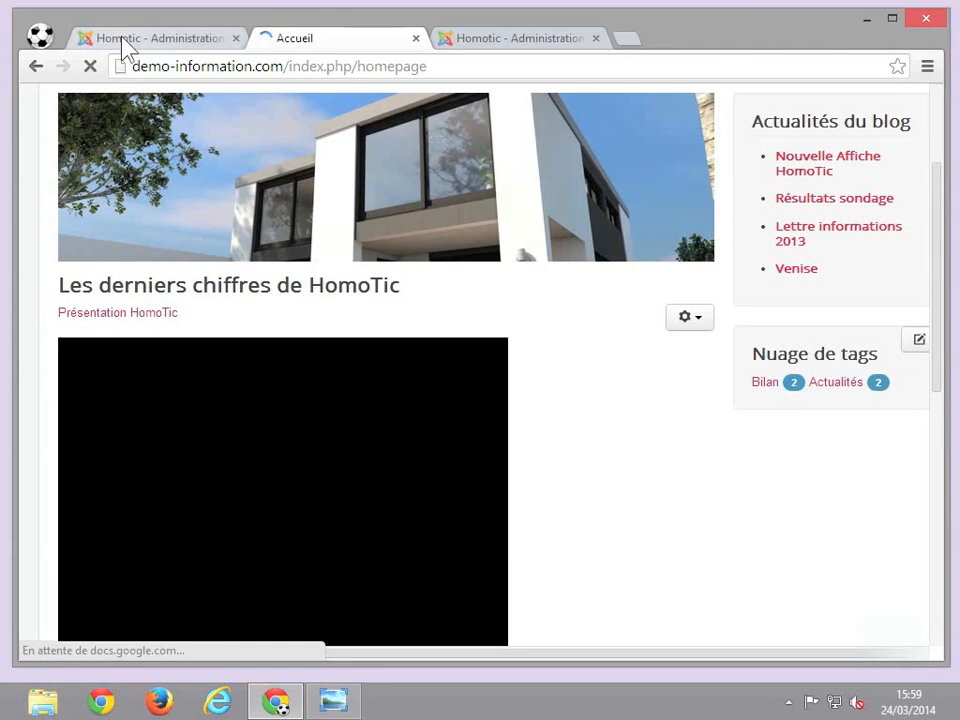
In the administration, assign the Connexion module to Sur toutes les pages and save the module.
{"action": "left_click", "coordinate": [120, 40]}
{"action": "scroll", "coordinate": [660, 348], "scroll_direction": "down", "scroll_amount": 2}
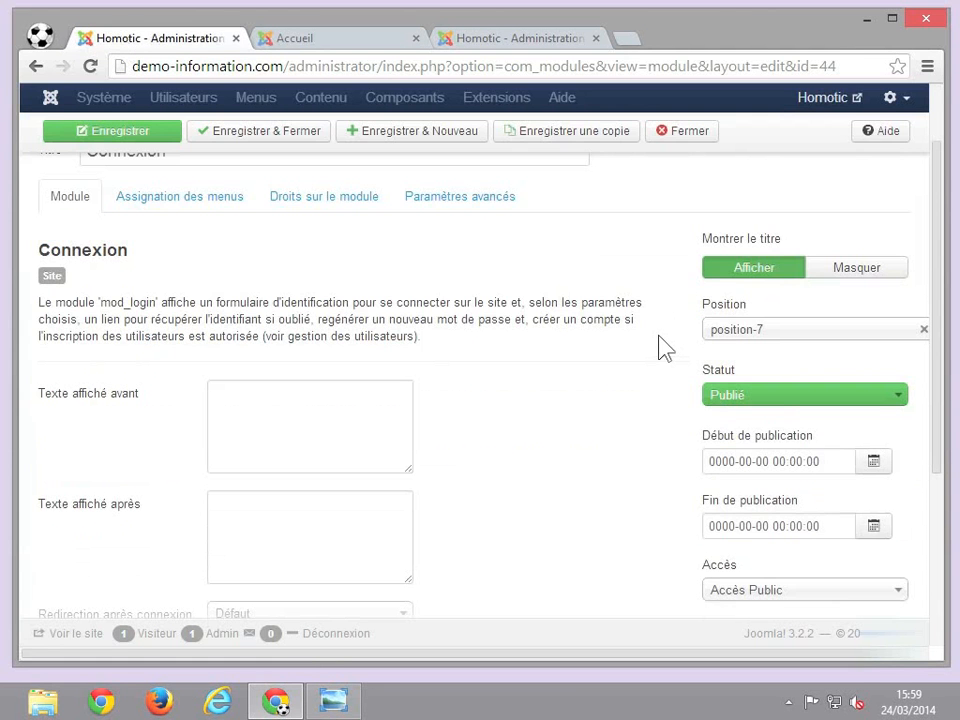
{"action": "left_click", "coordinate": [176, 198]}
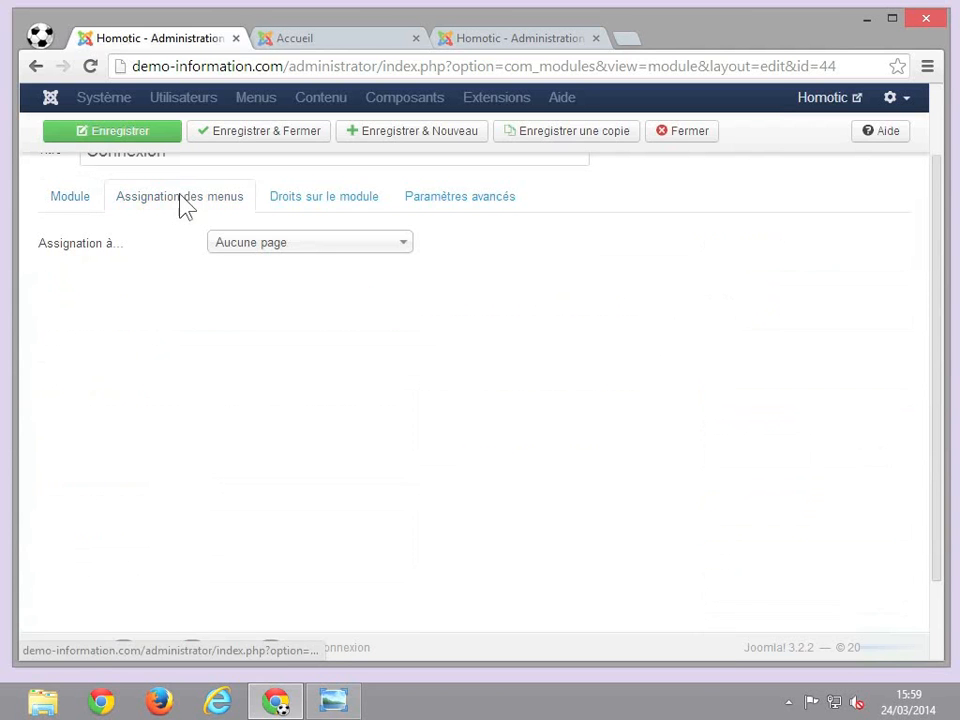
{"action": "left_click", "coordinate": [296, 252]}
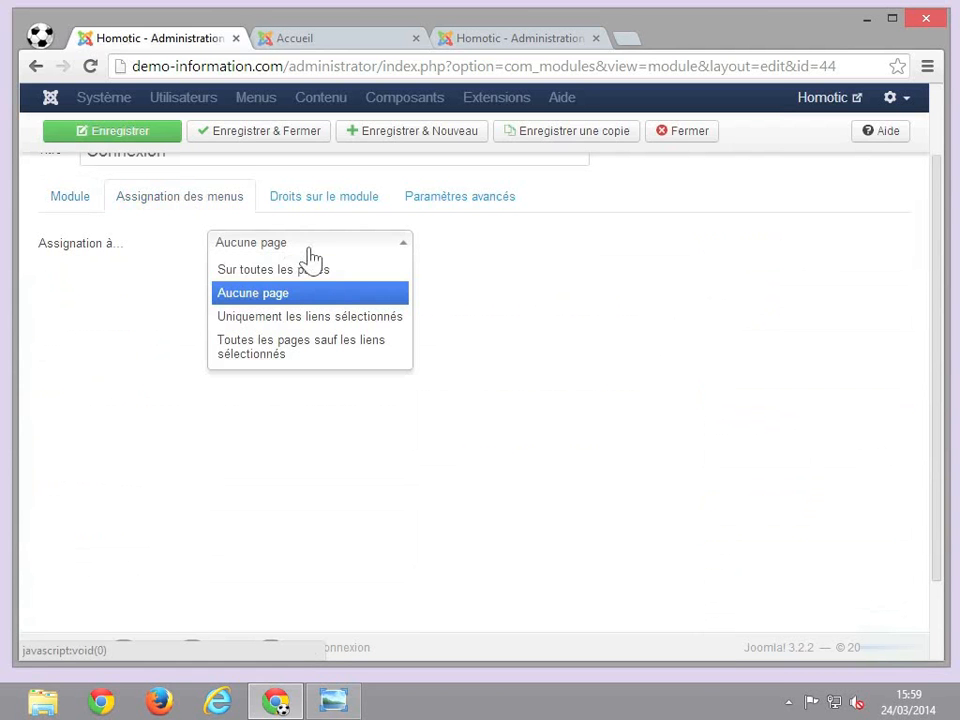
{"action": "left_click", "coordinate": [320, 280]}
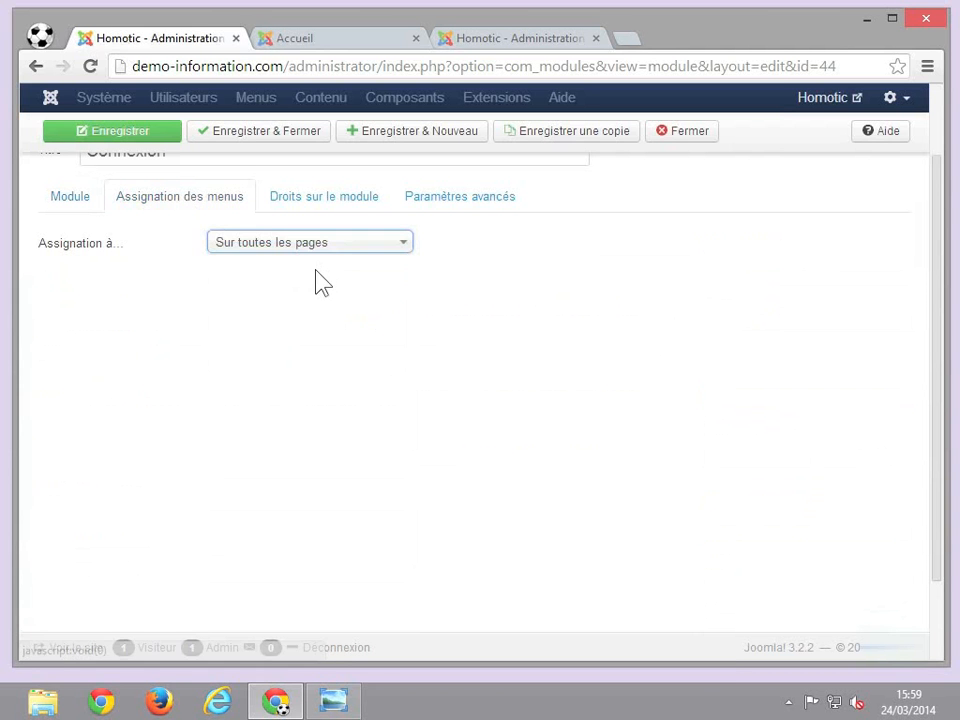
{"action": "left_click", "coordinate": [150, 131]}
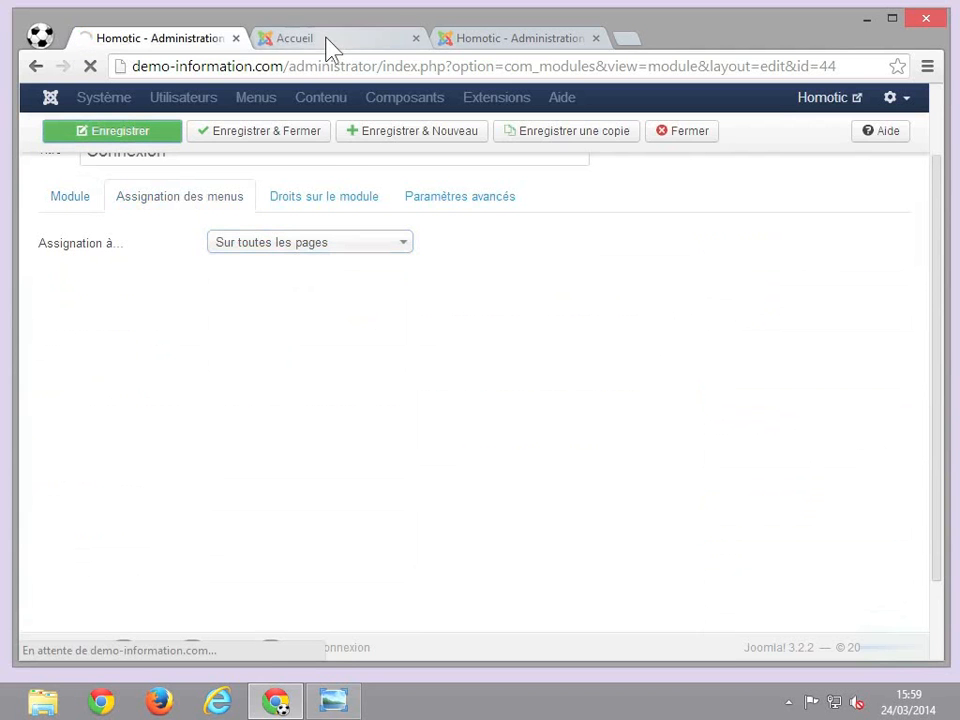
Reload the public Accueil page to check the Connexion module, log out of the site through it, and return to the module's administration page.
{"action": "left_click", "coordinate": [328, 40]}
{"action": "left_click", "coordinate": [89, 67]}
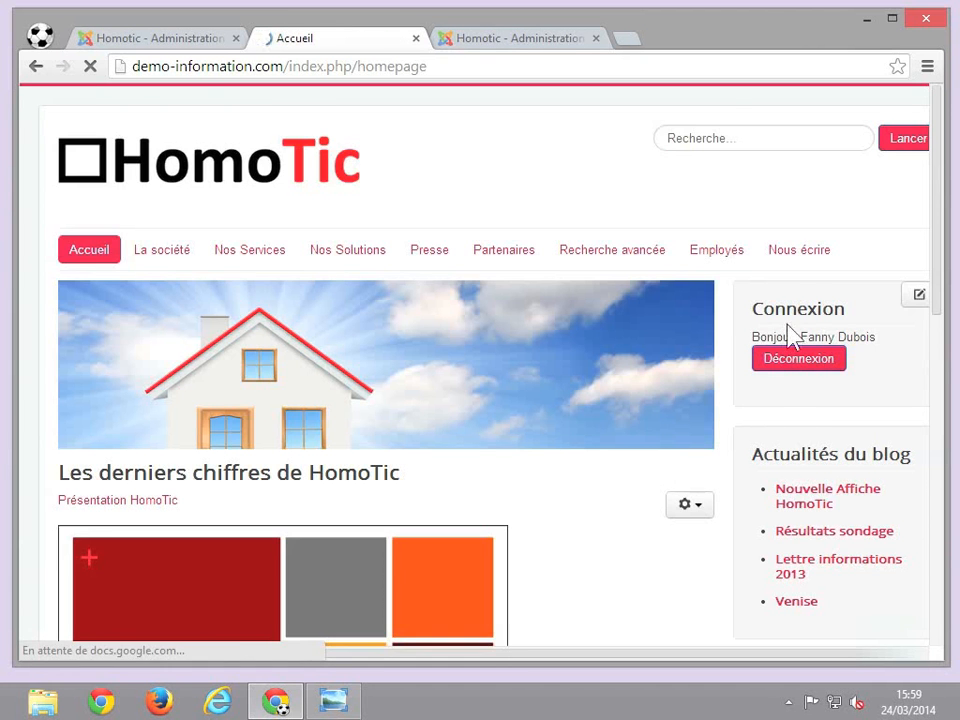
{"action": "scroll", "coordinate": [815, 345], "scroll_direction": "down", "scroll_amount": 2}
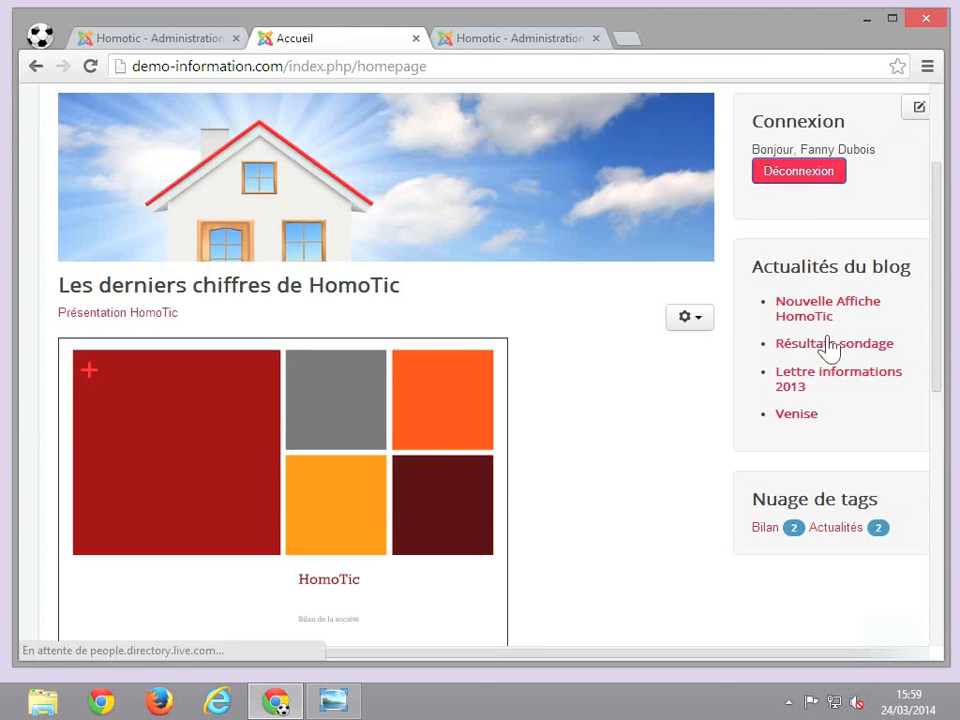
{"action": "left_click", "coordinate": [812, 192]}
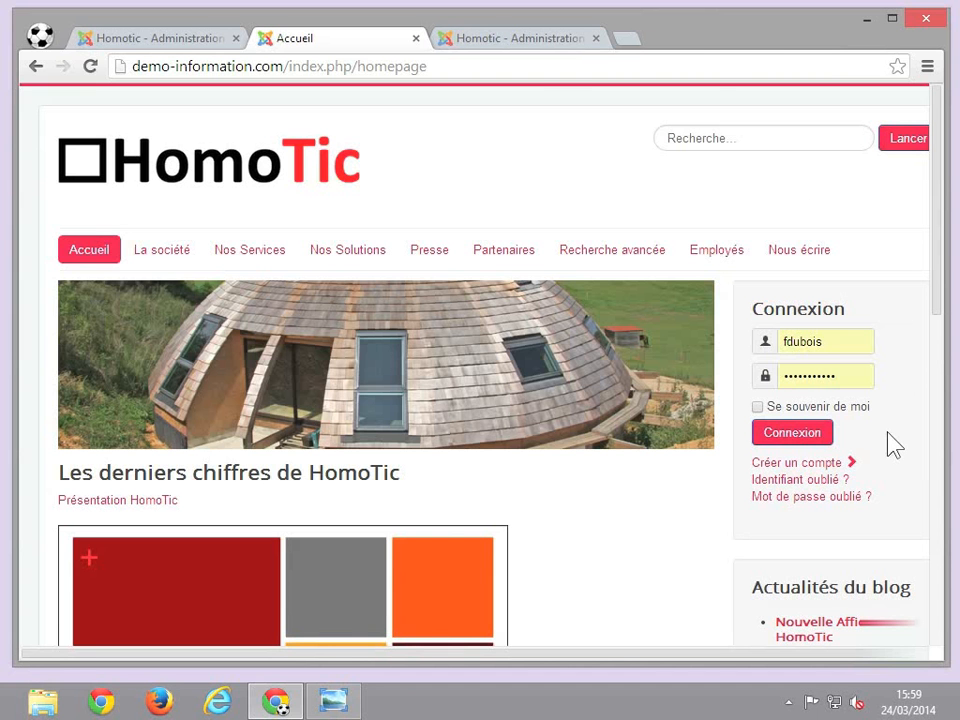
{"action": "left_click", "coordinate": [151, 36]}
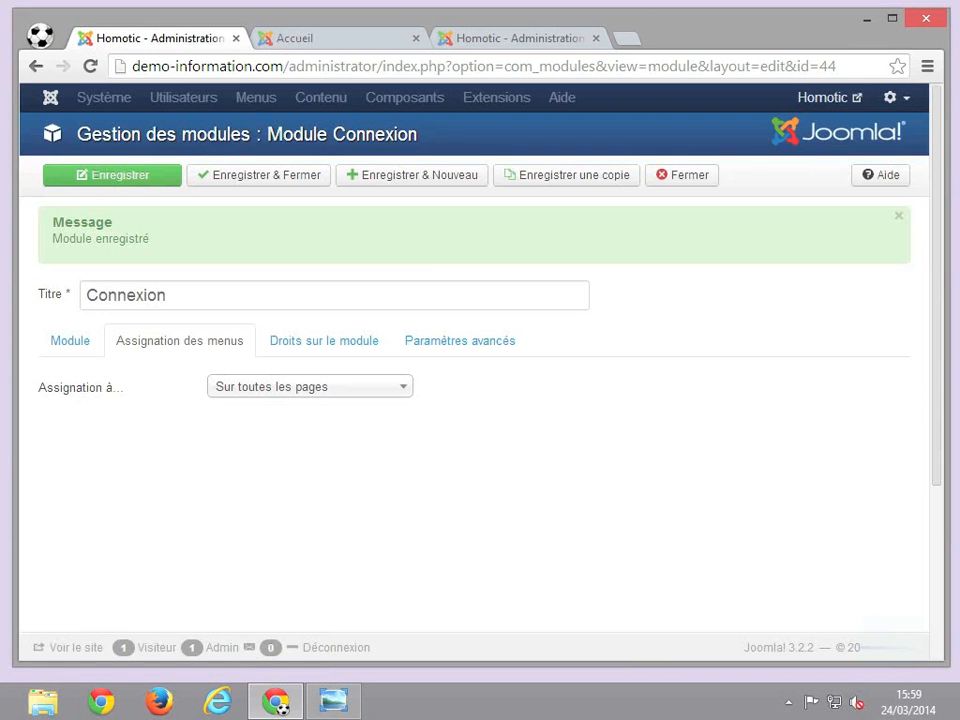